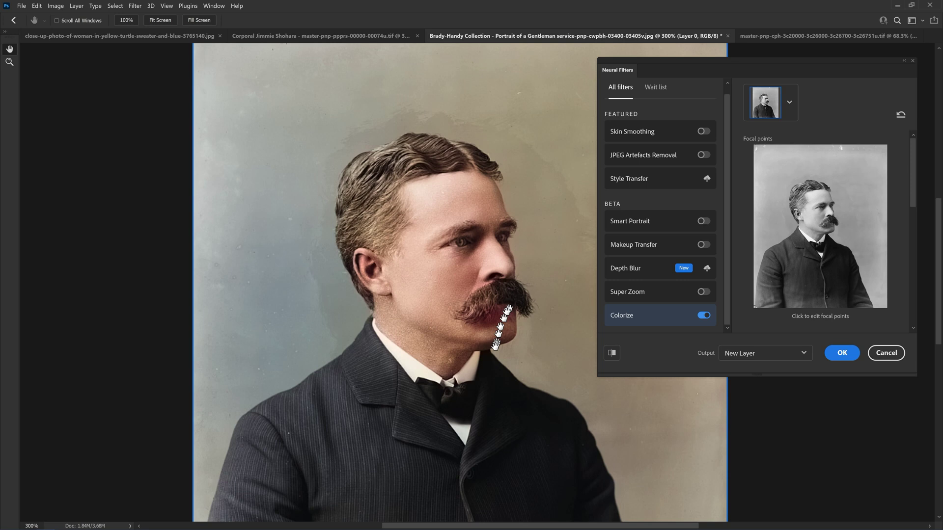
# Step: Add a Colorize focal point on the backdrop in front of the man's face and set its color to blue-gray #4f5457
pyautogui.moveTo(481, 350); pyautogui.dragTo(438, 339)
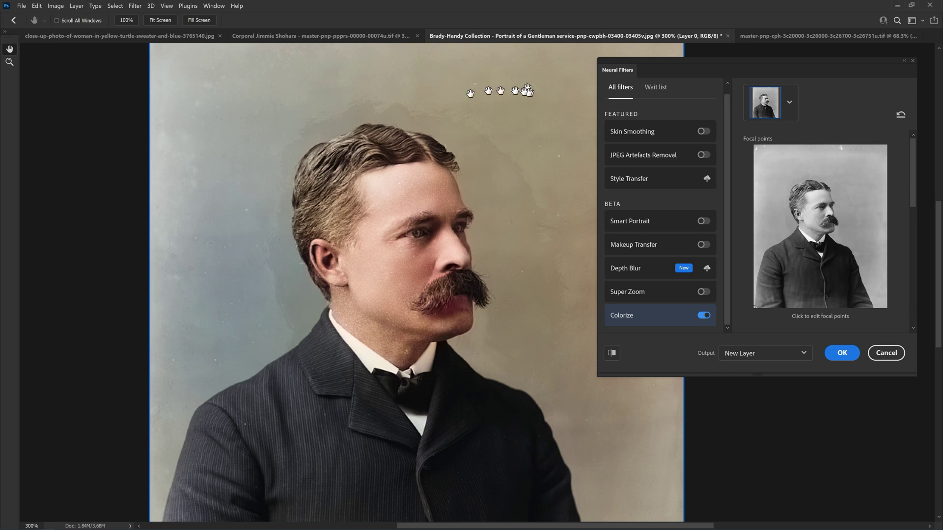
pyautogui.scroll(-1, 479, 385)
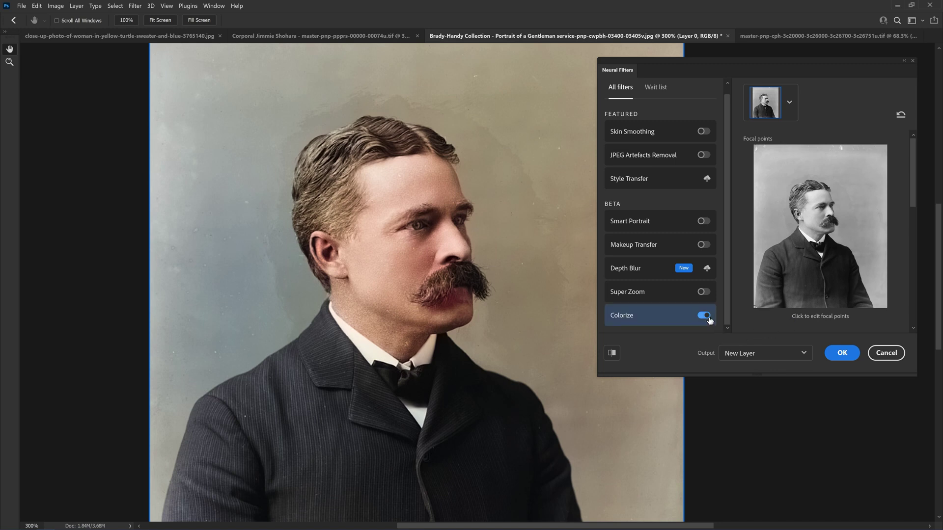
pyautogui.click(853, 218)
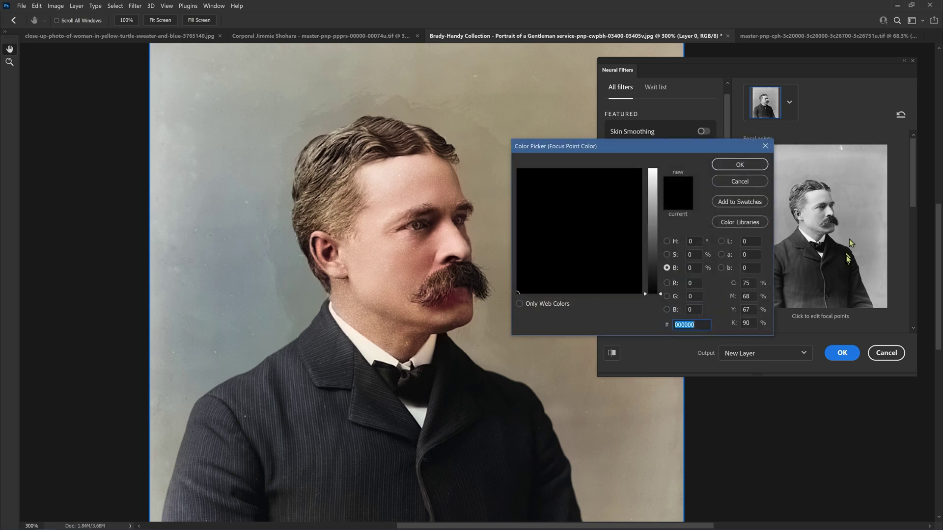
pyautogui.click(653, 285)
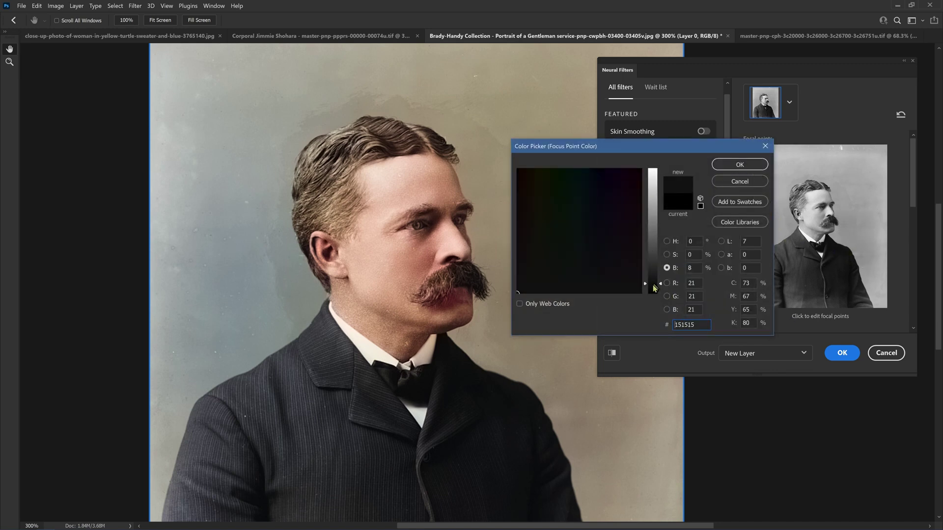
pyautogui.click(666, 241)
pyautogui.click(652, 222)
pyautogui.click(591, 220)
pyautogui.moveTo(595, 227)
pyautogui.mouseDown()
pyautogui.moveTo(554, 176)
pyautogui.moveTo(547, 181)
pyautogui.mouseUp()
pyautogui.click(667, 254)
pyautogui.moveTo(653, 264)
pyautogui.mouseDown()
pyautogui.moveTo(653, 283)
pyautogui.moveTo(653, 252)
pyautogui.mouseUp()
pyautogui.click(667, 267)
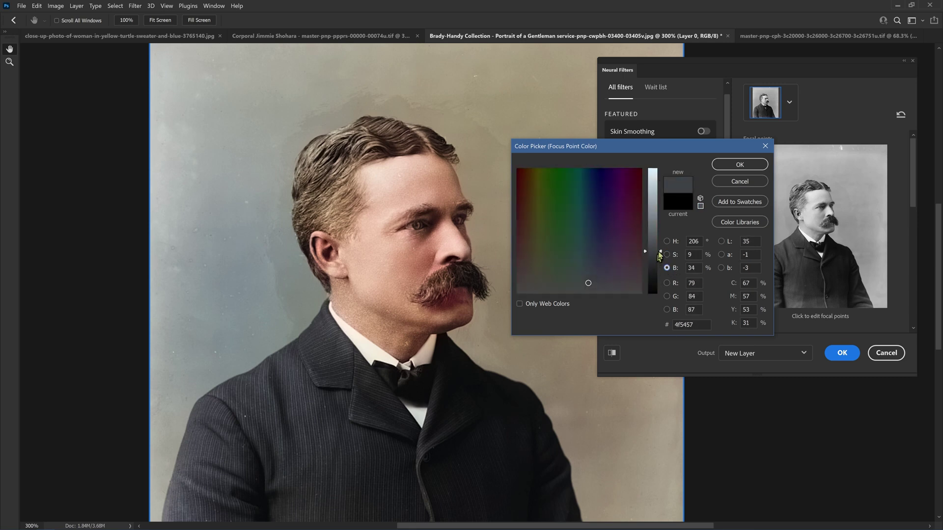
pyautogui.click(740, 164)
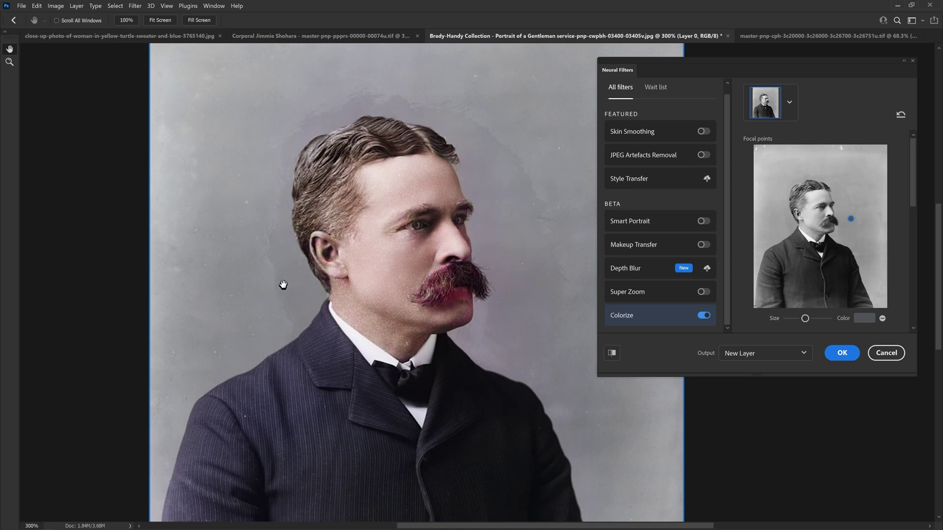
# Step: Add focal points on the backdrop behind the head and on the hair, and give the hair point's color a hue of 20°
pyautogui.click(792, 225)
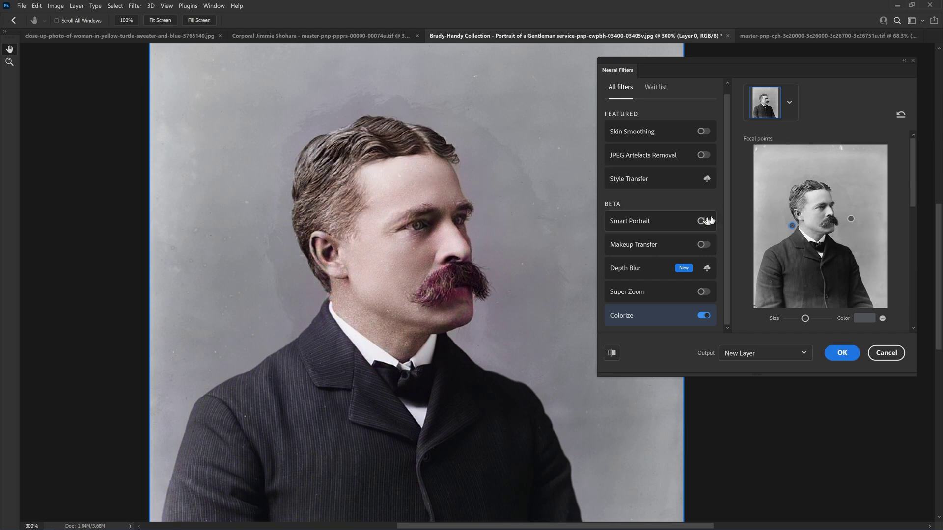
pyautogui.click(796, 190)
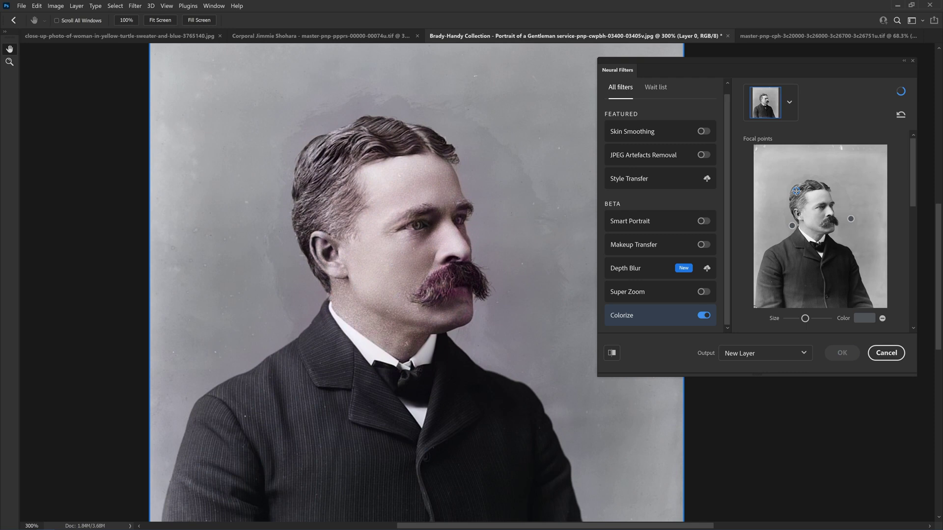
pyautogui.click(867, 320)
pyautogui.click(550, 193)
pyautogui.moveTo(550, 194); pyautogui.dragTo(540, 180)
pyautogui.moveTo(649, 251); pyautogui.dragTo(650, 270)
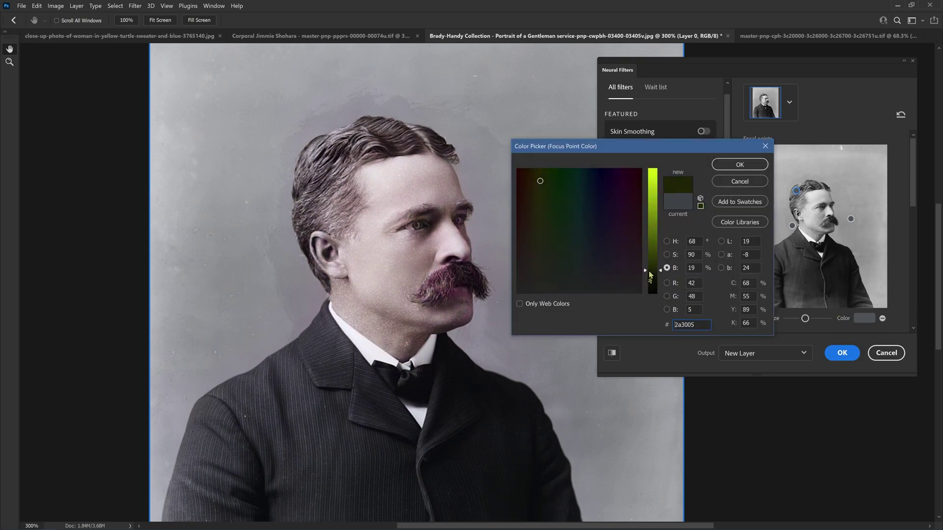
pyautogui.click(672, 243)
pyautogui.click(652, 279)
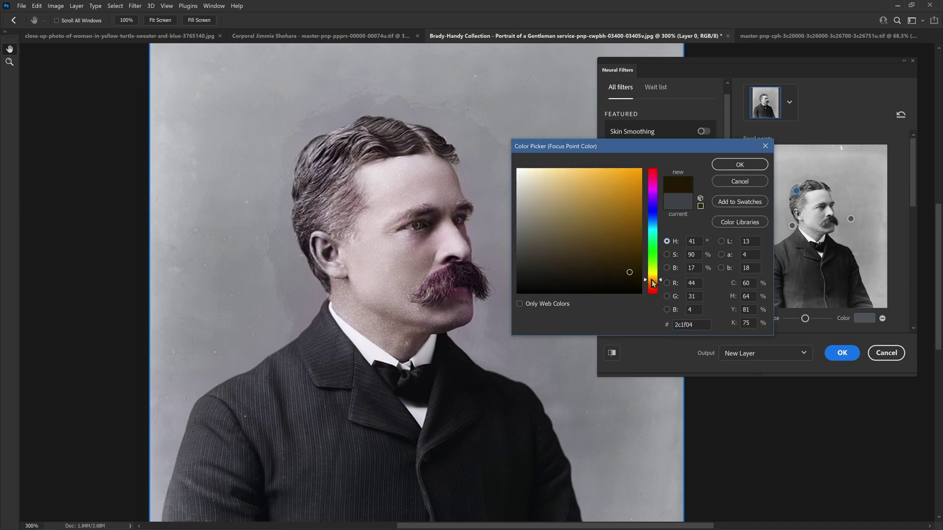
pyautogui.moveTo(657, 282); pyautogui.dragTo(658, 285)
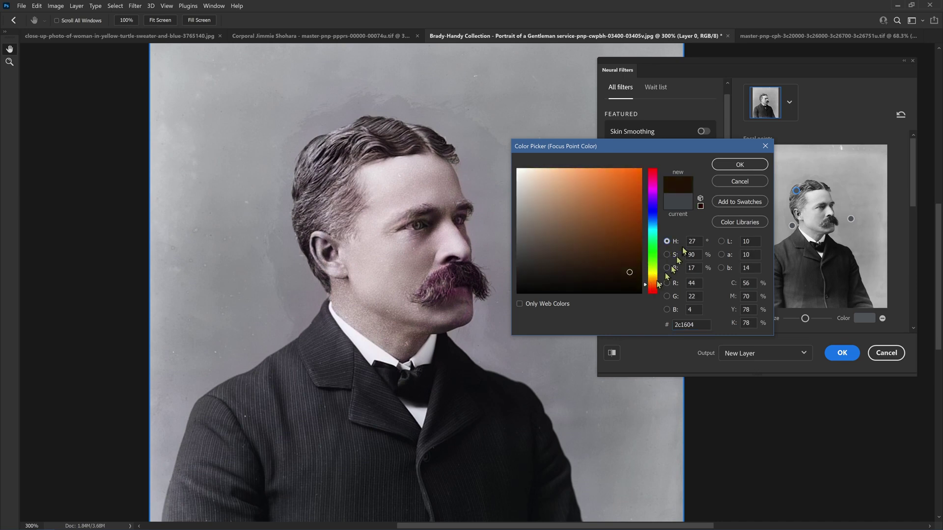
pyautogui.click(656, 289)
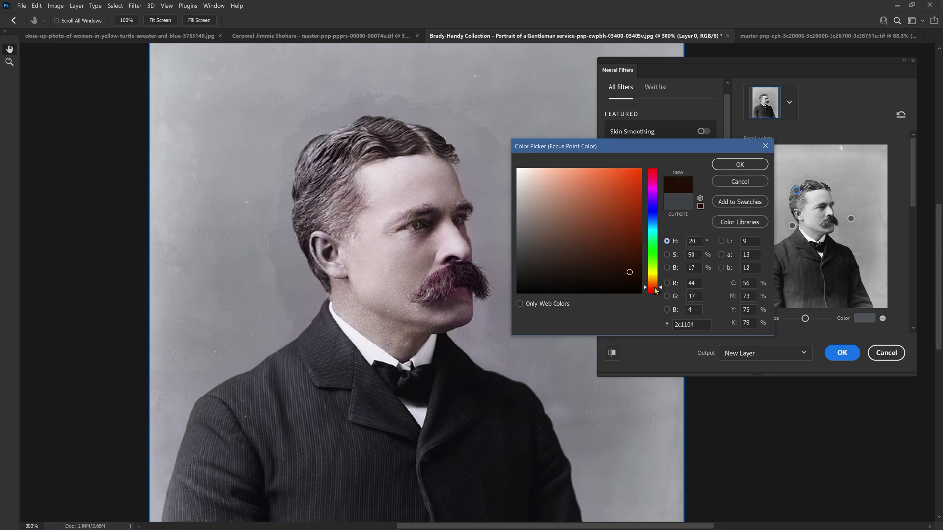
# Step: Set the hair focal point's color to 23% saturation and 74% brightness and accept it
pyautogui.click(674, 256)
pyautogui.moveTo(656, 269); pyautogui.dragTo(658, 219)
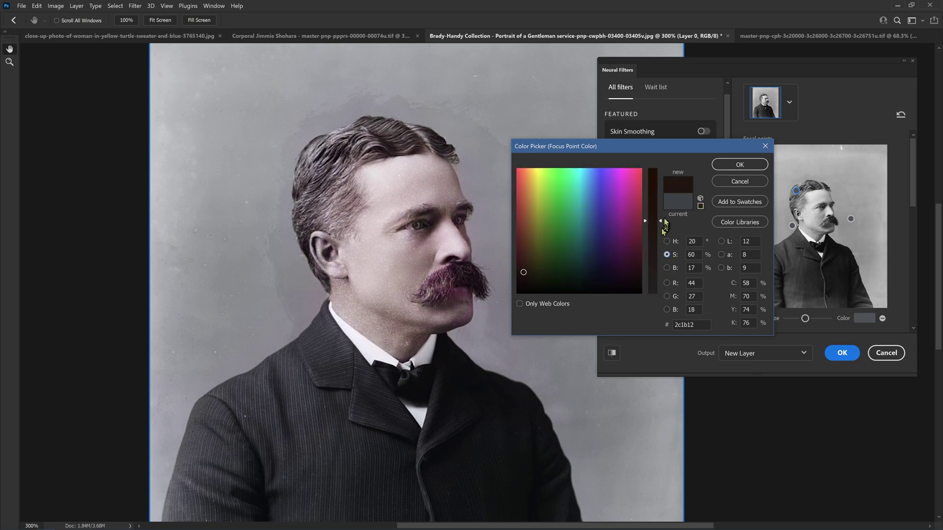
pyautogui.click(667, 268)
pyautogui.moveTo(657, 271)
pyautogui.mouseDown()
pyautogui.moveTo(659, 208)
pyautogui.moveTo(653, 265)
pyautogui.mouseUp()
pyautogui.click(667, 255)
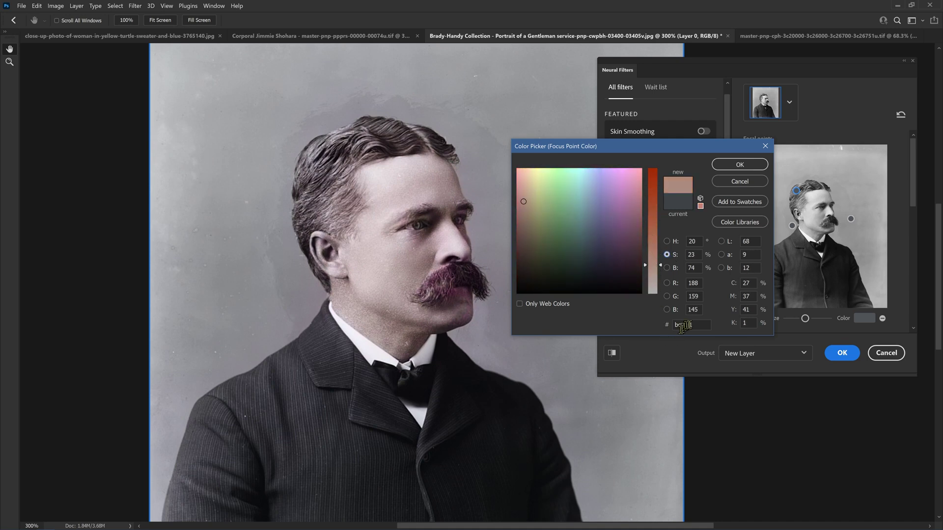
pyautogui.click(723, 169)
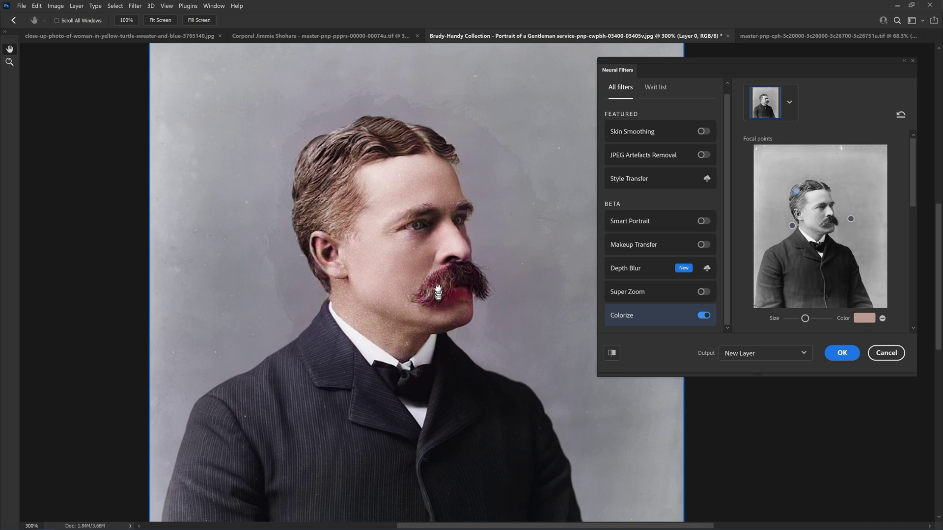
# Step: Examine the colorized hair, face and moustache at close-up and reduced magnifications
pyautogui.scroll(2, 352, 125)
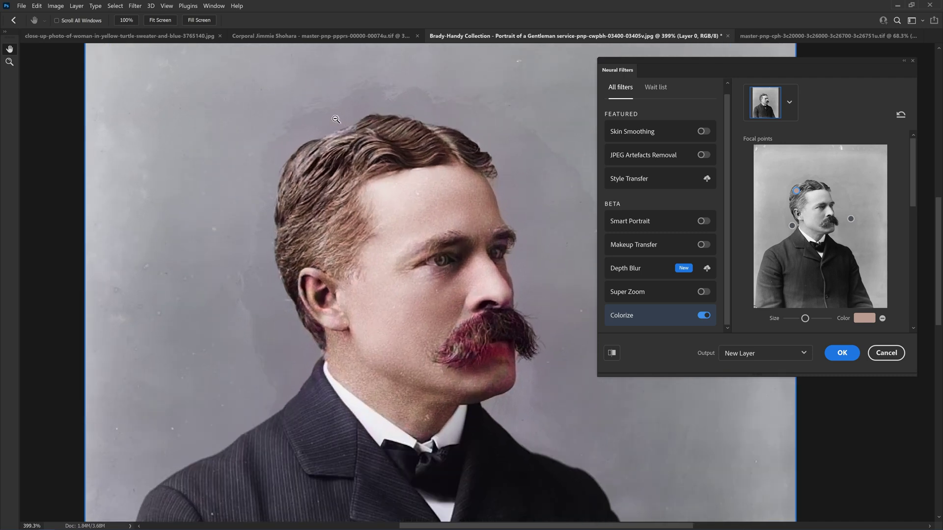
pyautogui.scroll(-2, 370, 145)
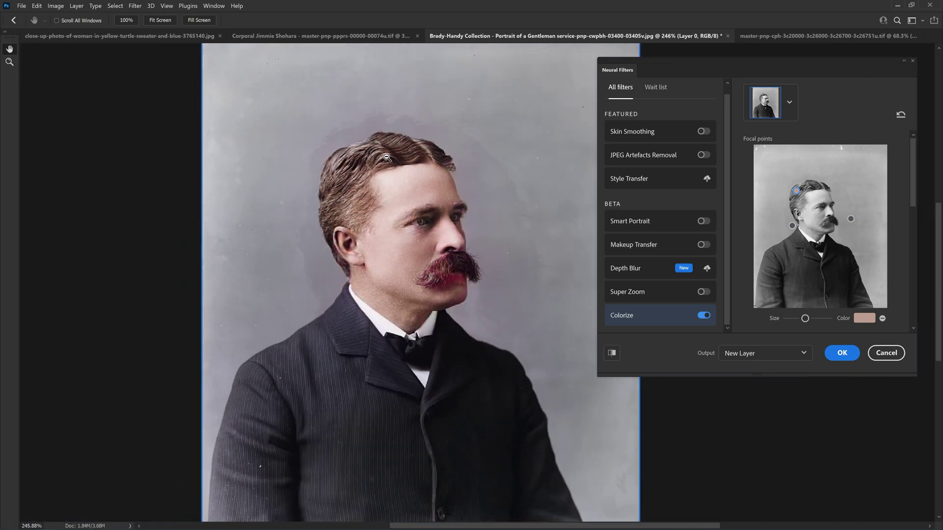
pyautogui.scroll(4, 467, 265)
pyautogui.scroll(-3, 454, 258)
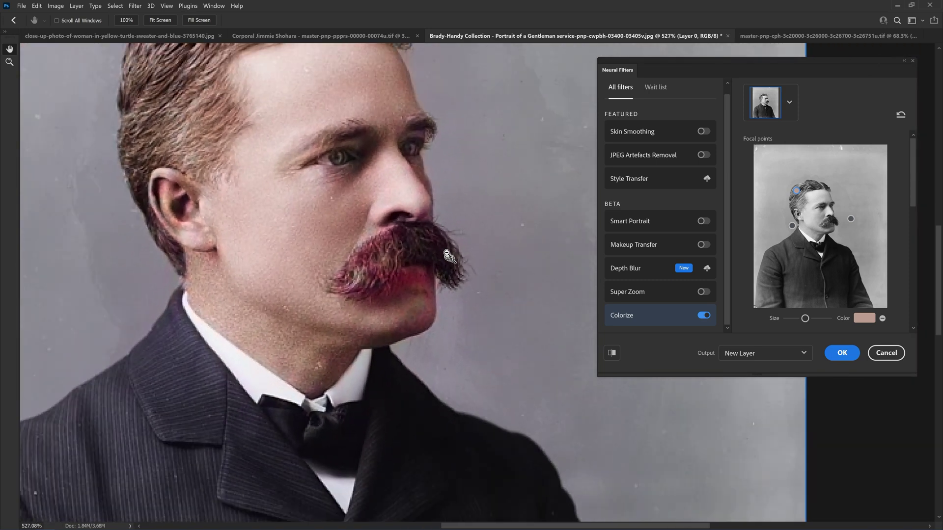
pyautogui.scroll(-1, 440, 263)
pyautogui.scroll(-1, 437, 265)
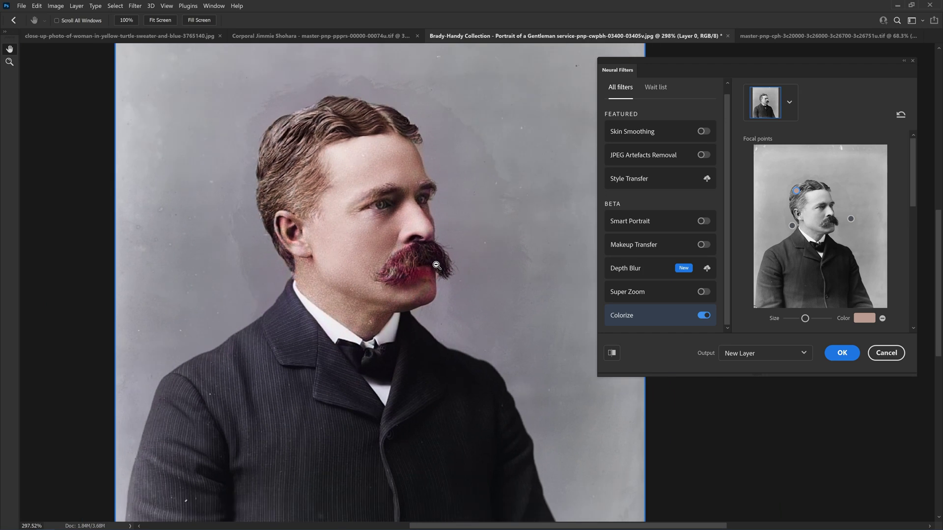
pyautogui.scroll(-1, 436, 265)
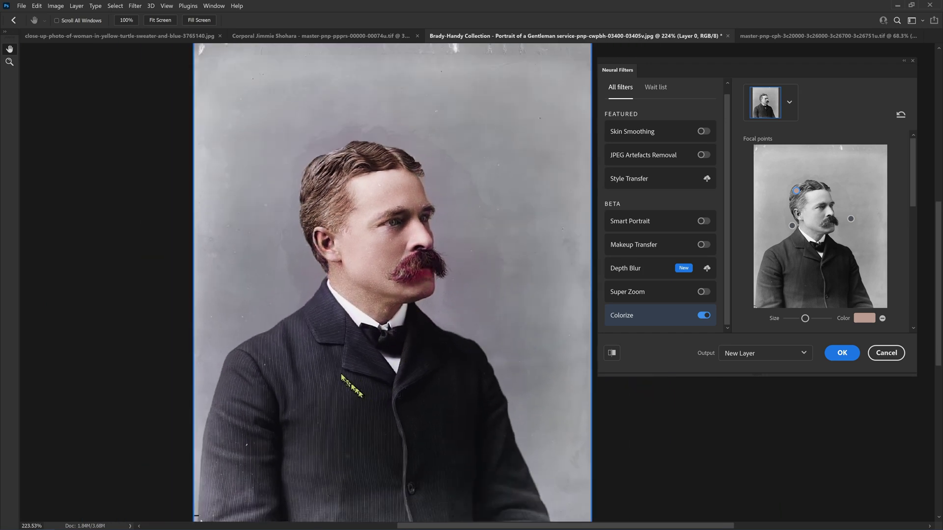
# Step: Add a focal point on the jacket with dark blue #0f161b, and apply the Colorize filter to a new layer
pyautogui.scroll(1, 343, 379)
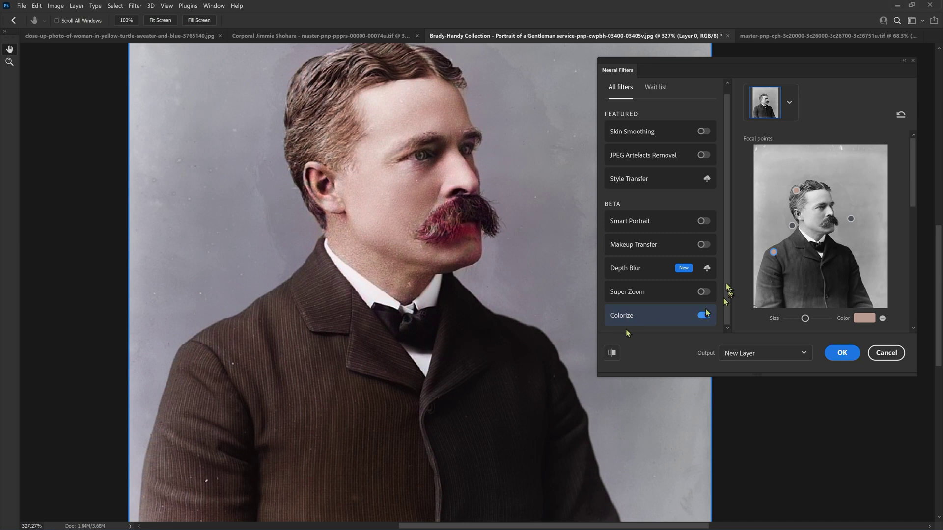
pyautogui.click(864, 318)
pyautogui.moveTo(610, 201)
pyautogui.mouseDown()
pyautogui.moveTo(604, 214)
pyautogui.moveTo(598, 206)
pyautogui.mouseUp()
pyautogui.moveTo(653, 260)
pyautogui.mouseDown()
pyautogui.moveTo(654, 240)
pyautogui.moveTo(647, 293)
pyautogui.moveTo(649, 280)
pyautogui.mouseUp()
pyautogui.click(667, 268)
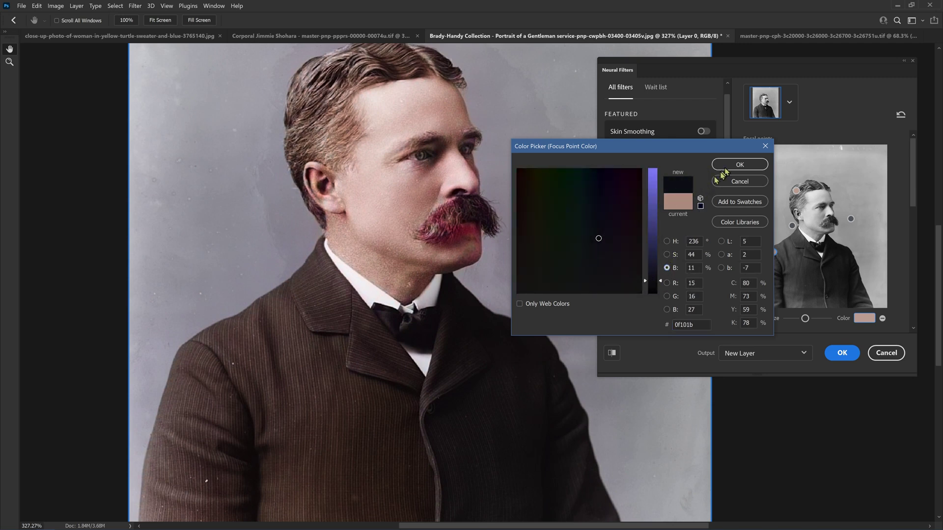
pyautogui.click(666, 241)
pyautogui.click(655, 221)
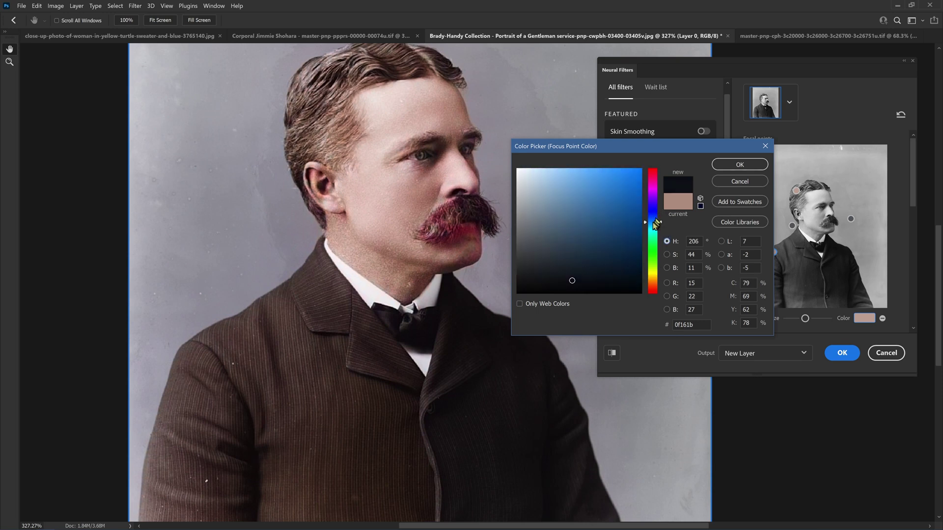
pyautogui.click(746, 166)
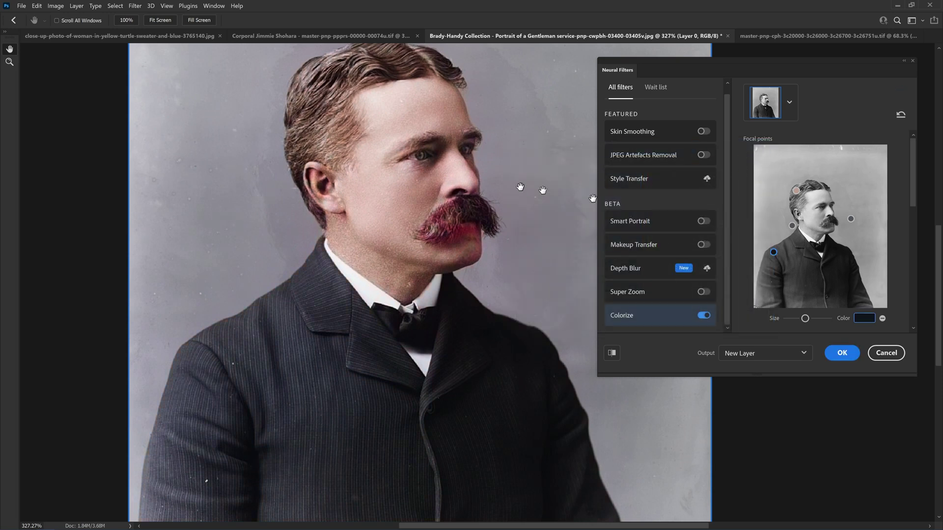
pyautogui.scroll(-3, 491, 205)
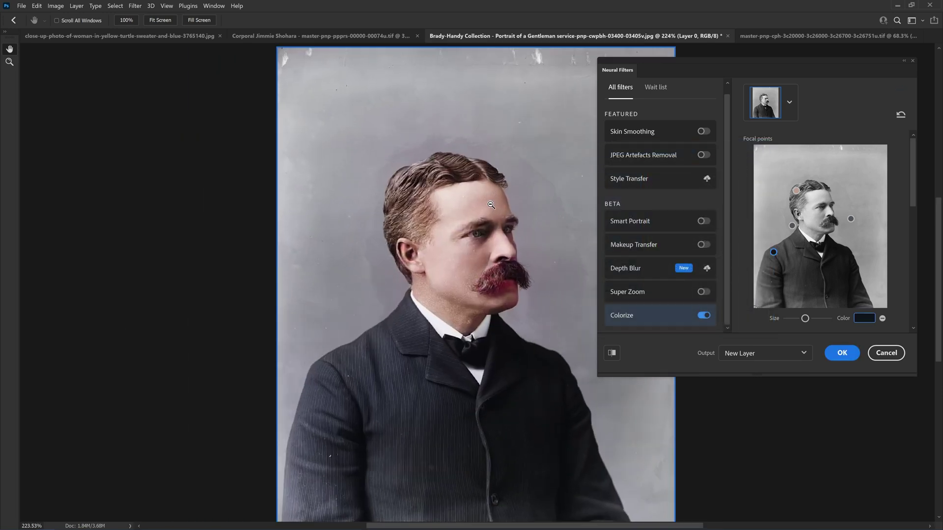
pyautogui.click(841, 353)
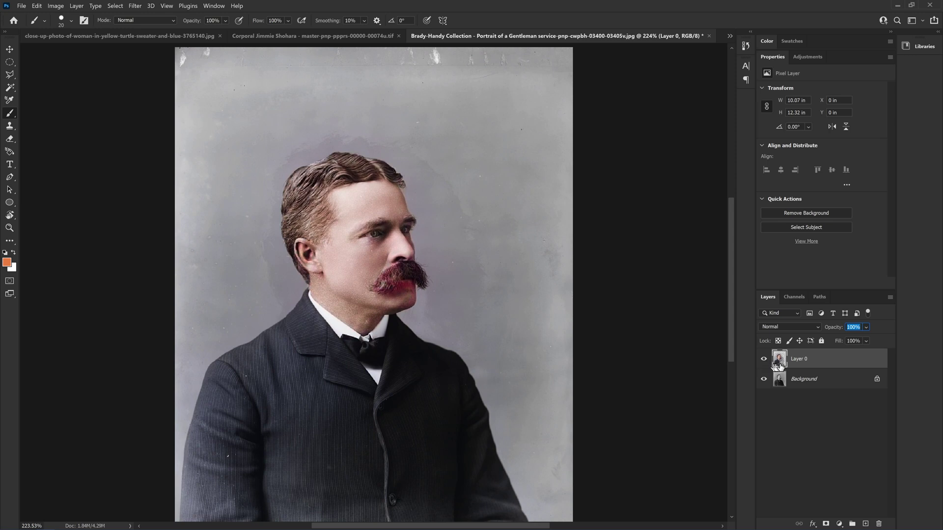
# Step: Inspect the colorized layer on its own by hiding the Background layer, view it at 100%, and show the Background again
pyautogui.click(764, 379)
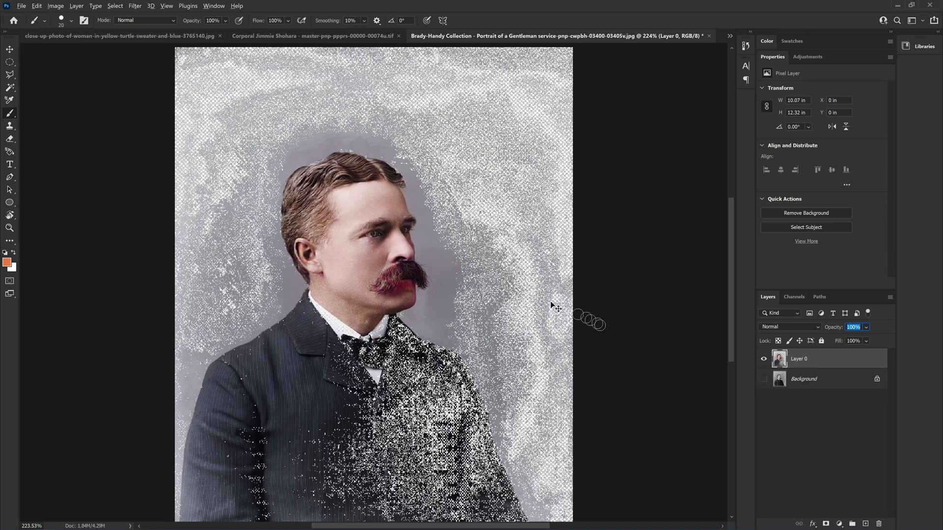
pyautogui.hotkey('ctrl', '1')
pyautogui.click(764, 379)
# Step: Add an orange #ef9051 Solid Color fill layer directly above the Background layer
pyautogui.click(815, 379)
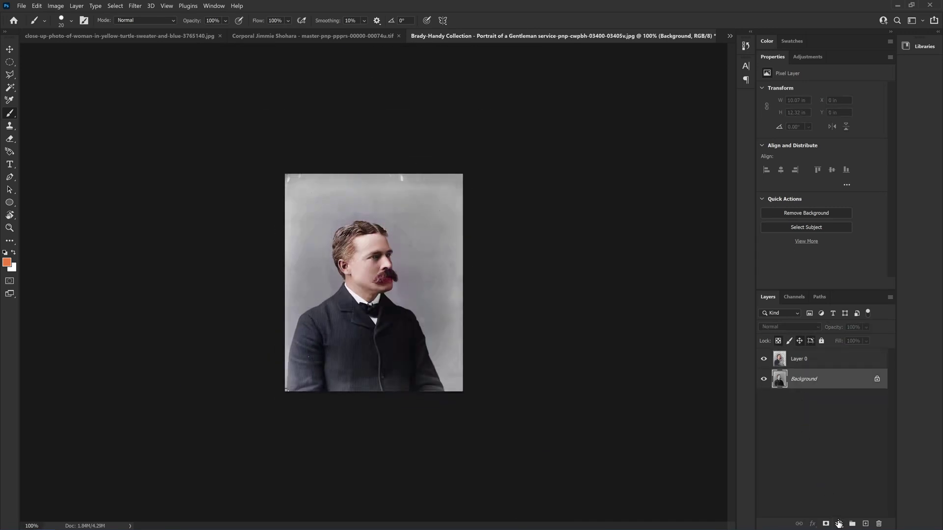
pyautogui.click(838, 524)
pyautogui.click(857, 349)
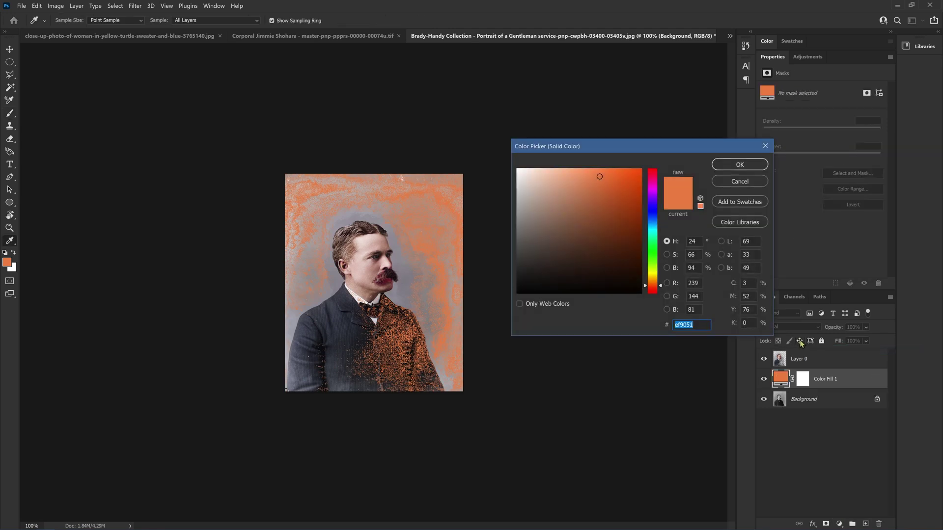
pyautogui.click(740, 164)
pyautogui.press('b')
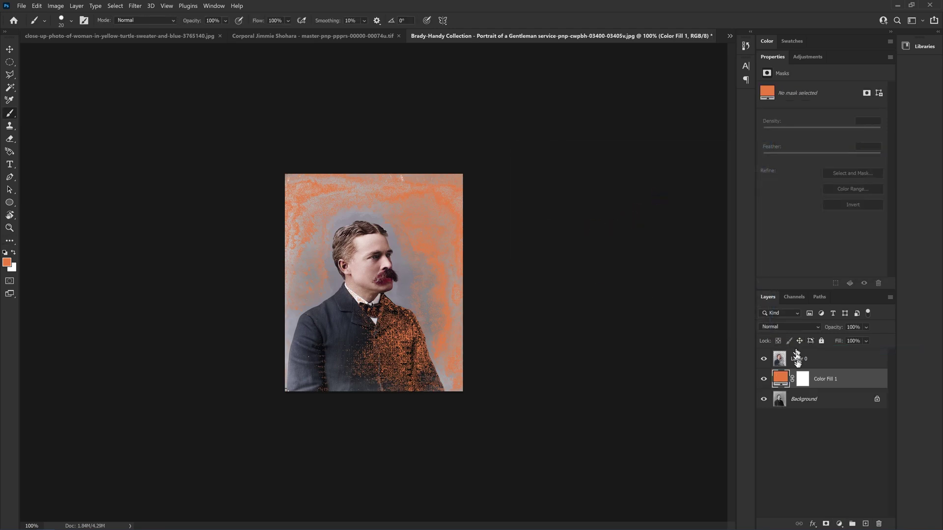
# Step: Compare the image with Layer 0 off and on, hide Layer 0 and the color fill layer, and select the Background layer
pyautogui.click(796, 361)
pyautogui.click(764, 359)
pyautogui.click(764, 359)
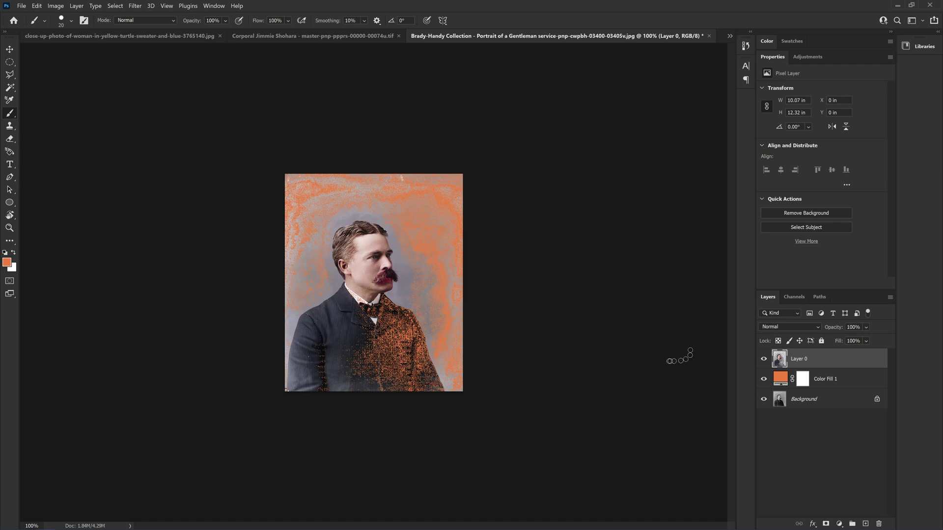
pyautogui.moveTo(764, 361); pyautogui.dragTo(764, 382)
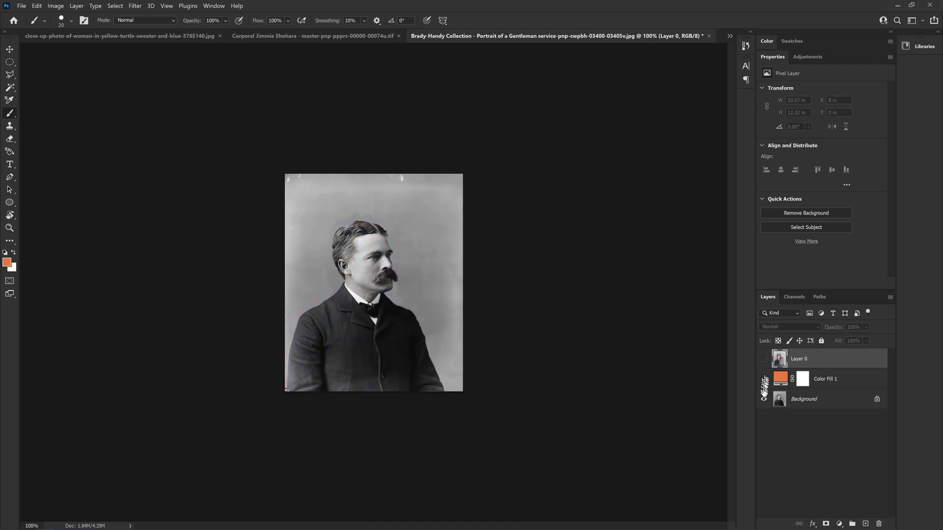
pyautogui.click(787, 403)
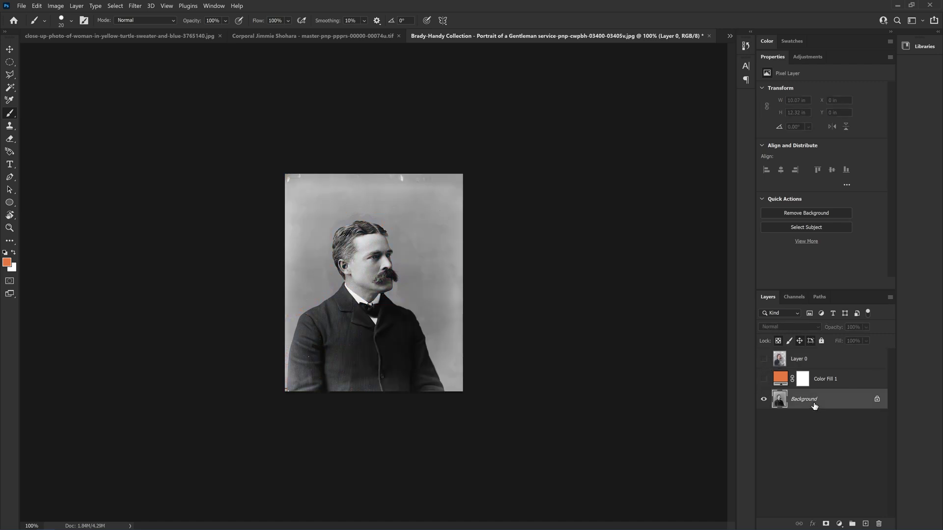
# Step: Switch to the uniformed corporal's portrait document and convert it to 16 Bits/Channel
pyautogui.click(302, 36)
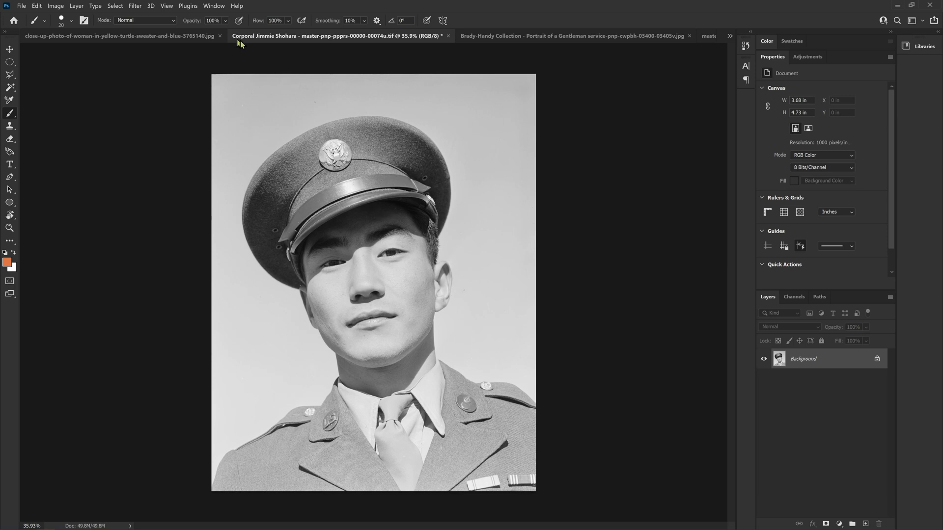
pyautogui.click(55, 6)
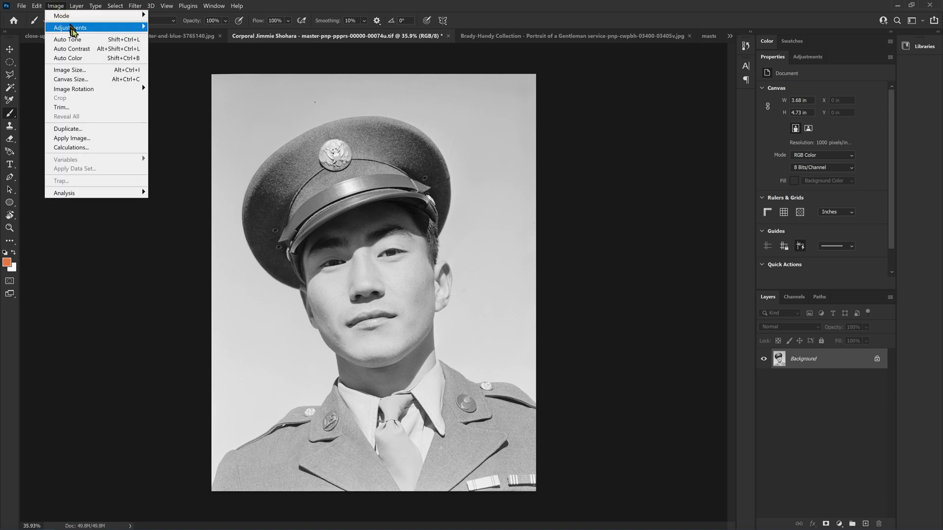
pyautogui.moveTo(76, 30)
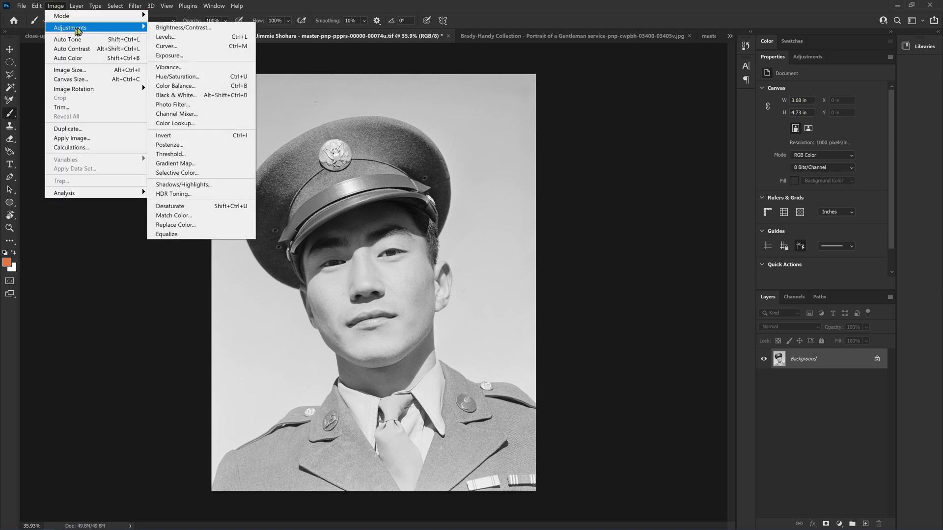
pyautogui.click(429, 38)
pyautogui.click(56, 6)
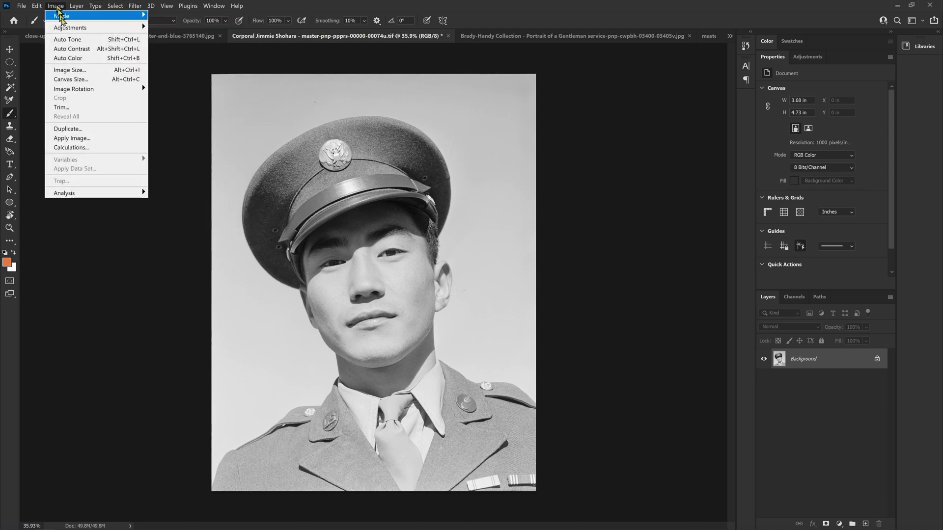
pyautogui.moveTo(94, 15)
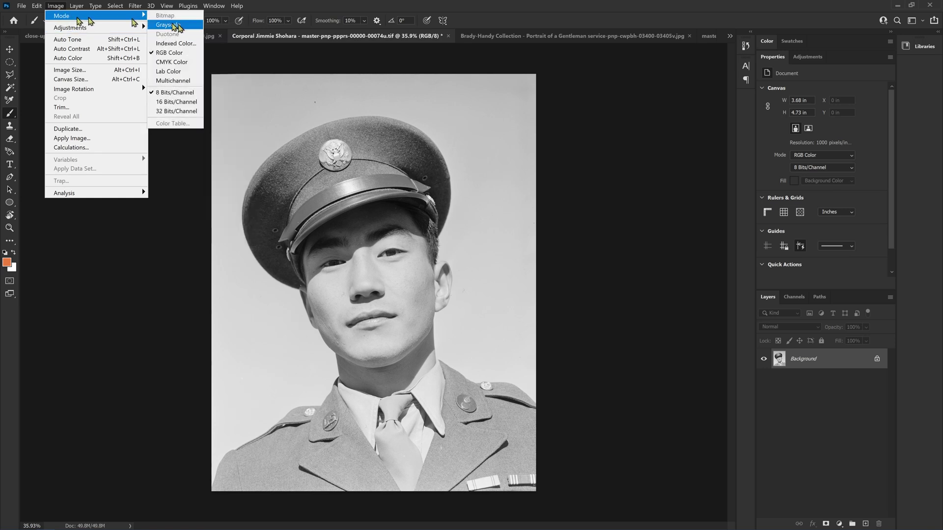
pyautogui.click(176, 102)
# Step: Enable the Colorize neural filter on the corporal's portrait
pyautogui.click(135, 6)
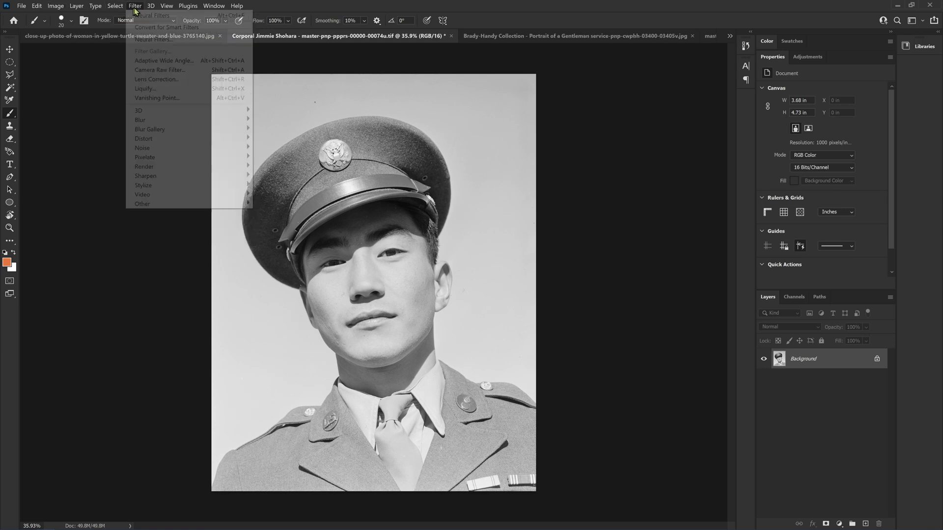
pyautogui.click(147, 70)
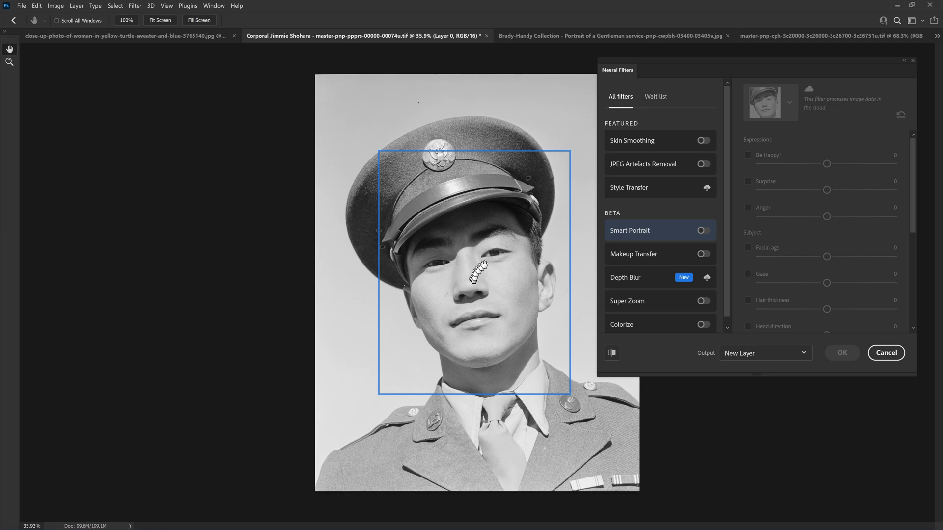
pyautogui.click(703, 325)
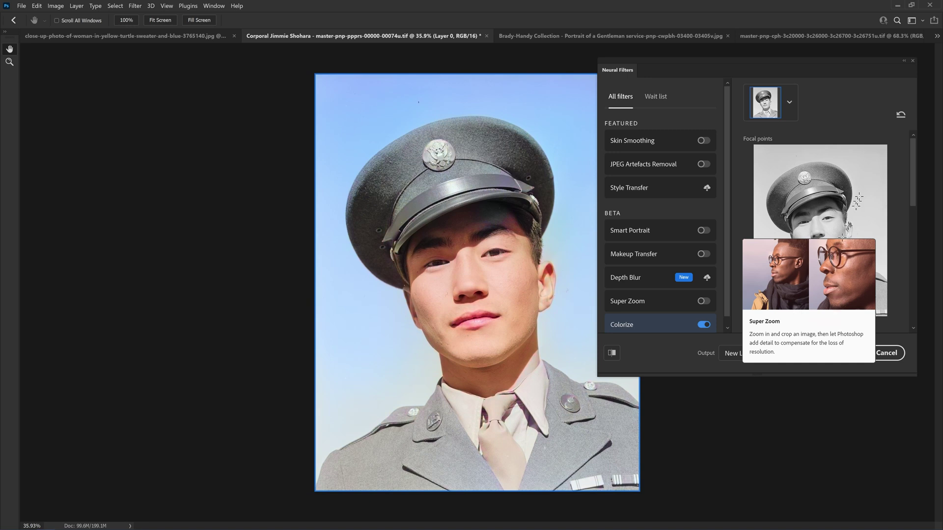
# Step: Try the Colorize profiles Retro high contrast, Retro blue brown and Retro bright on the portrait
pyautogui.moveTo(917, 156); pyautogui.dragTo(894, 279)
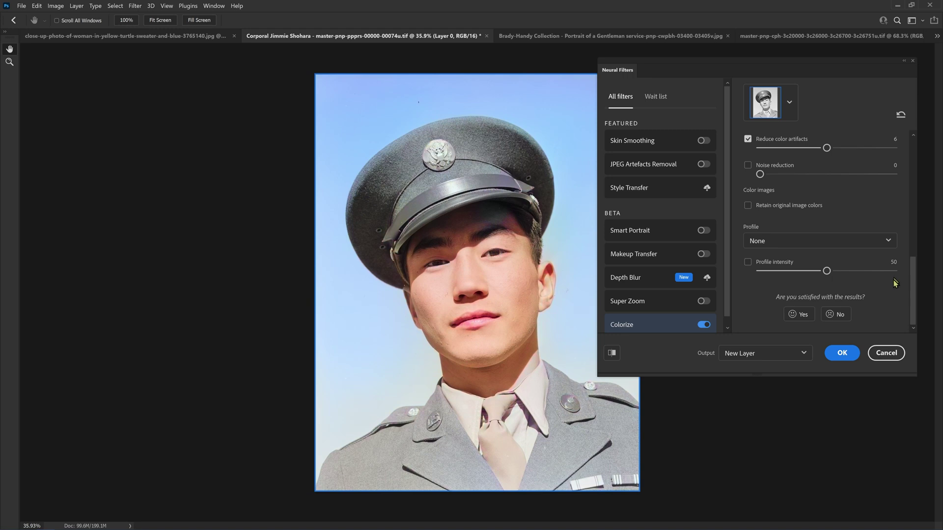
pyautogui.click(835, 242)
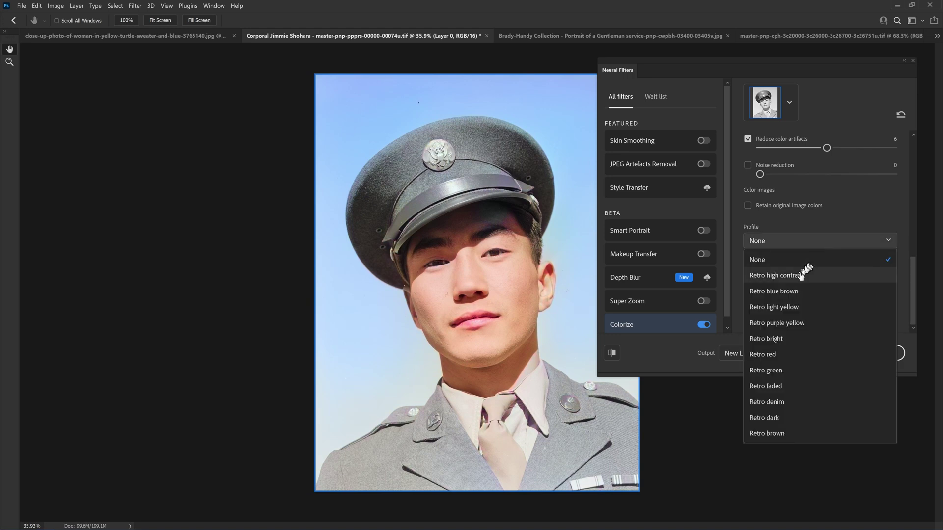
pyautogui.click(802, 271)
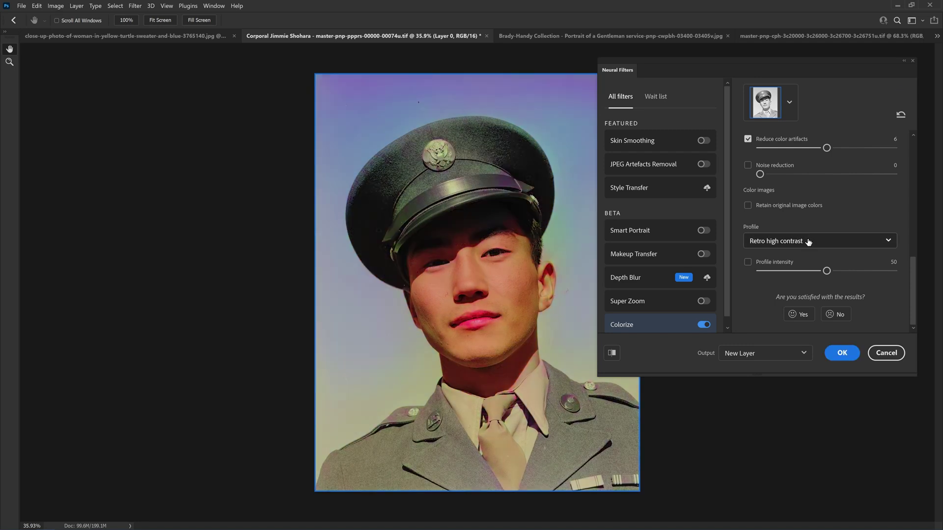
pyautogui.click(808, 242)
pyautogui.click(792, 290)
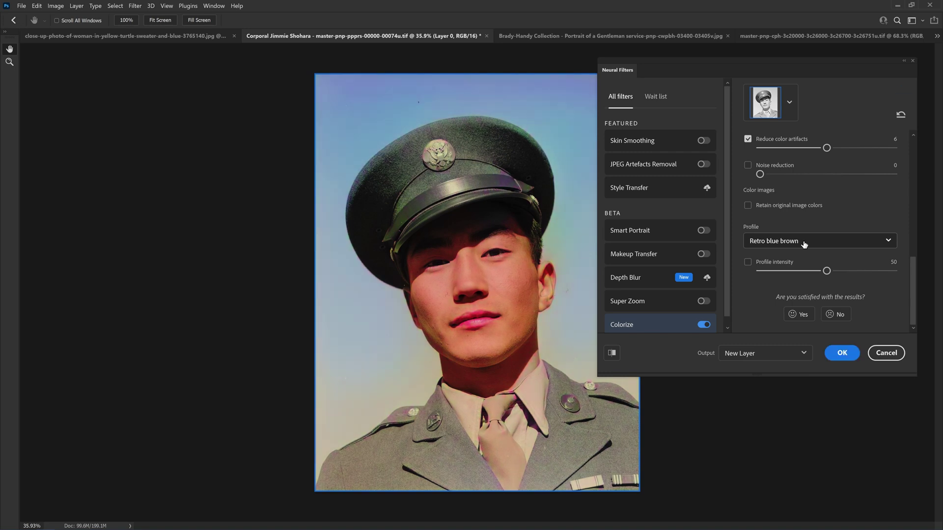
pyautogui.click(804, 242)
pyautogui.click(793, 335)
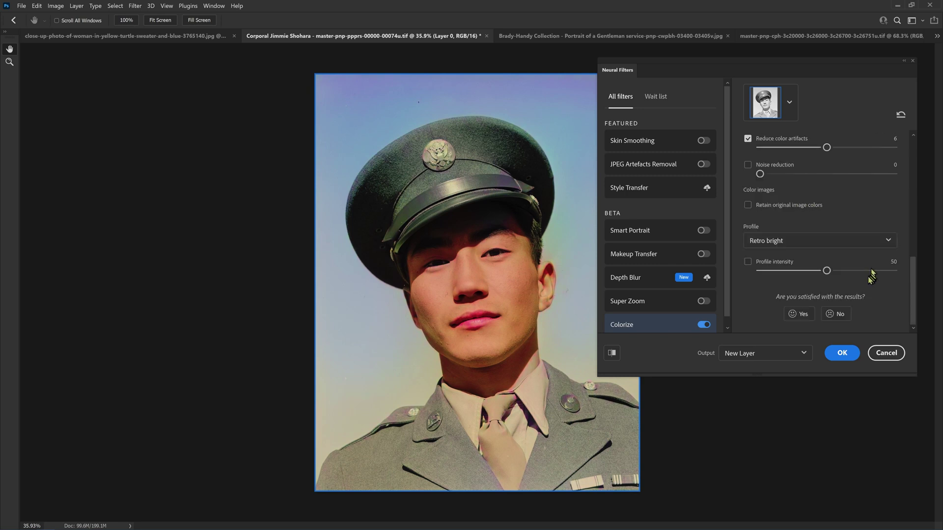
# Step: Lower the Colorize filter's Saturation to -34
pyautogui.scroll(5, 857, 288)
pyautogui.scroll(-3, 852, 280)
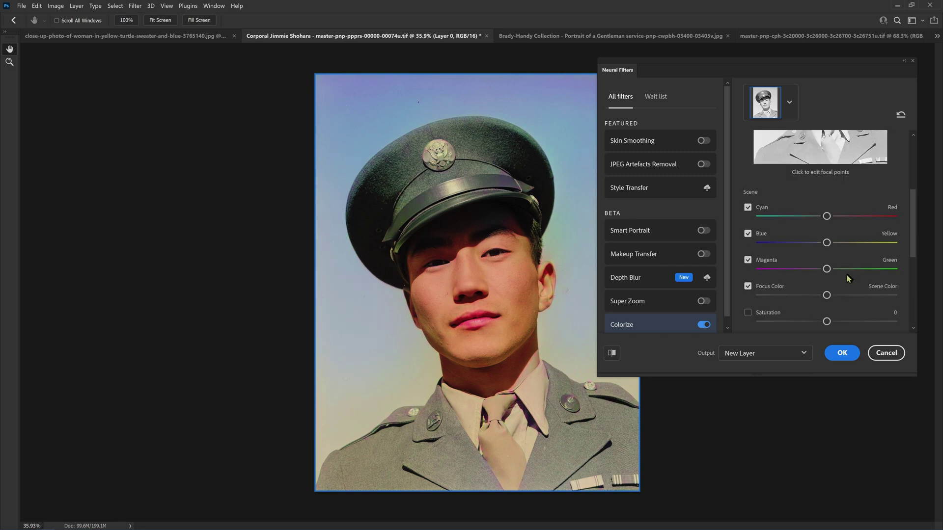
pyautogui.moveTo(826, 221); pyautogui.dragTo(780, 221)
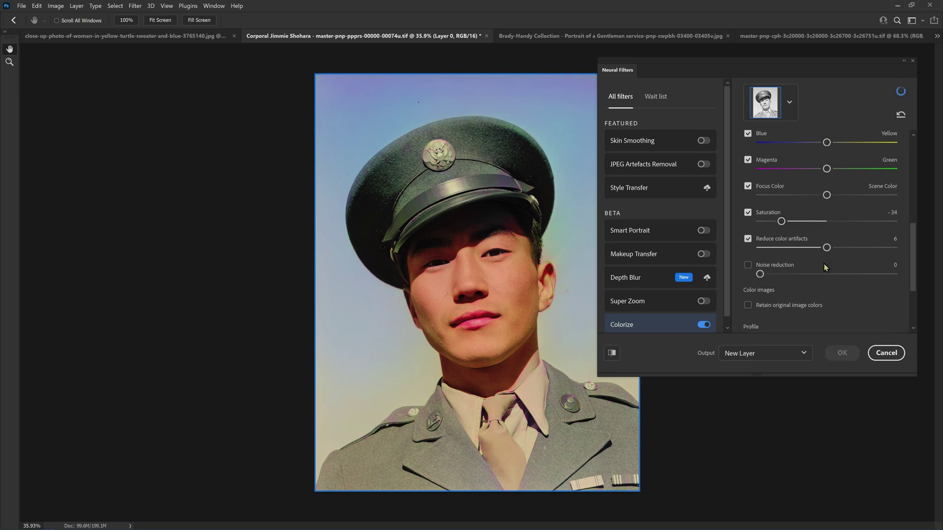
pyautogui.scroll(-2, 824, 266)
pyautogui.scroll(3, 825, 268)
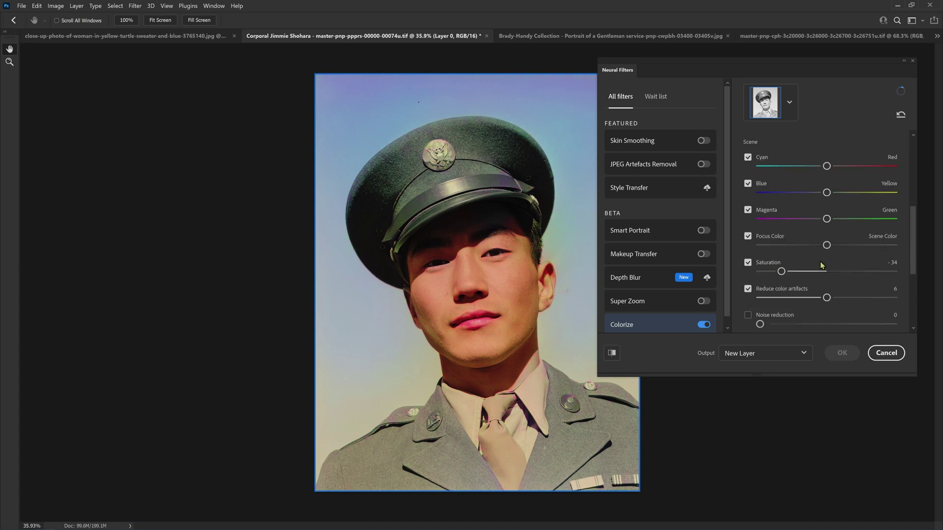
# Step: Try the Colorize profiles Retro denim and Retro brown on the portrait
pyautogui.scroll(-3, 822, 267)
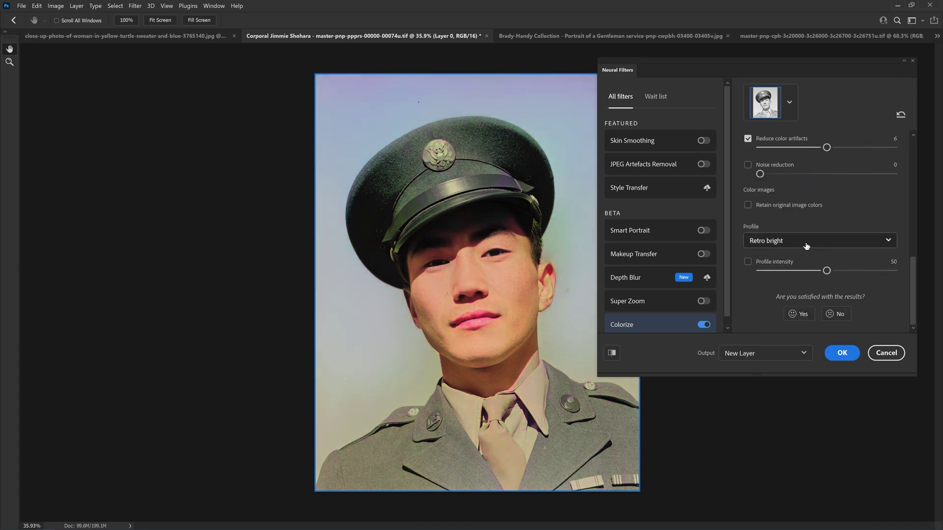
pyautogui.click(807, 245)
pyautogui.click(784, 396)
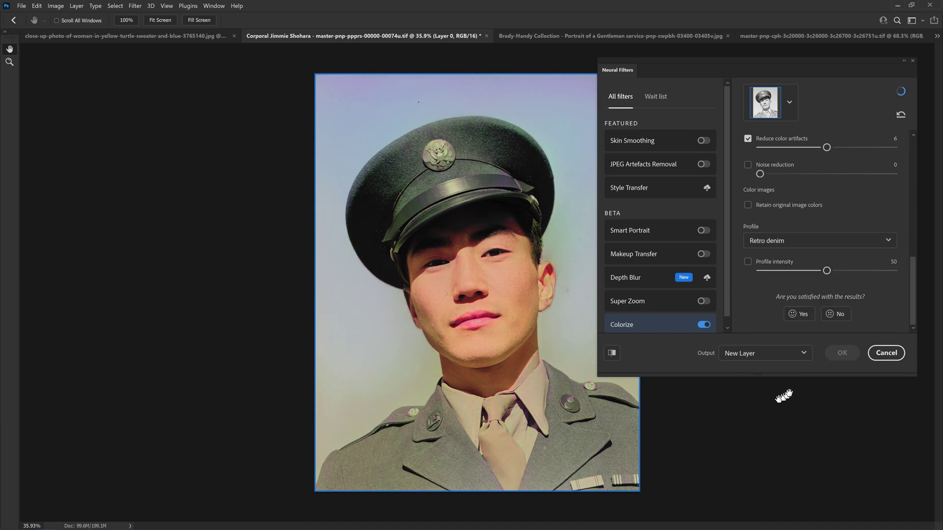
pyautogui.click(799, 244)
pyautogui.click(793, 432)
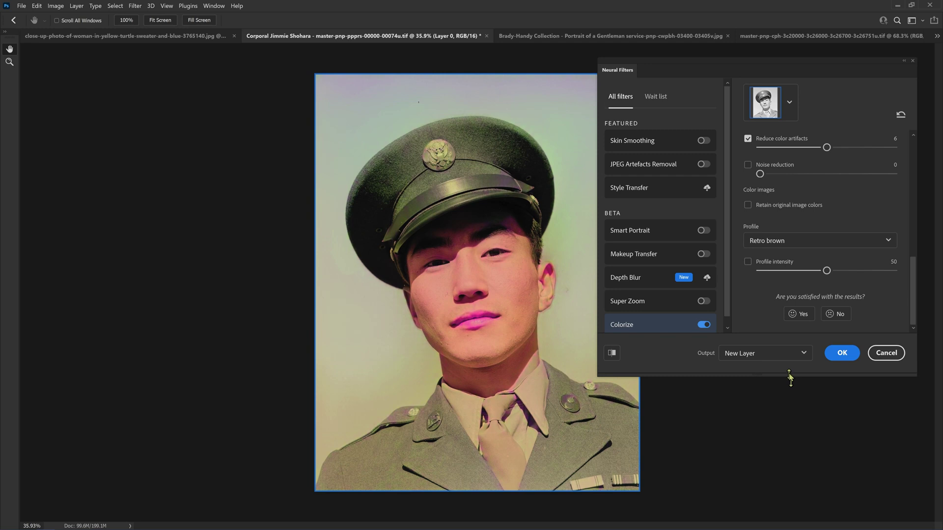
# Step: Apply the Retro blue brown profile and set the Profile intensity to 23
pyautogui.click(791, 242)
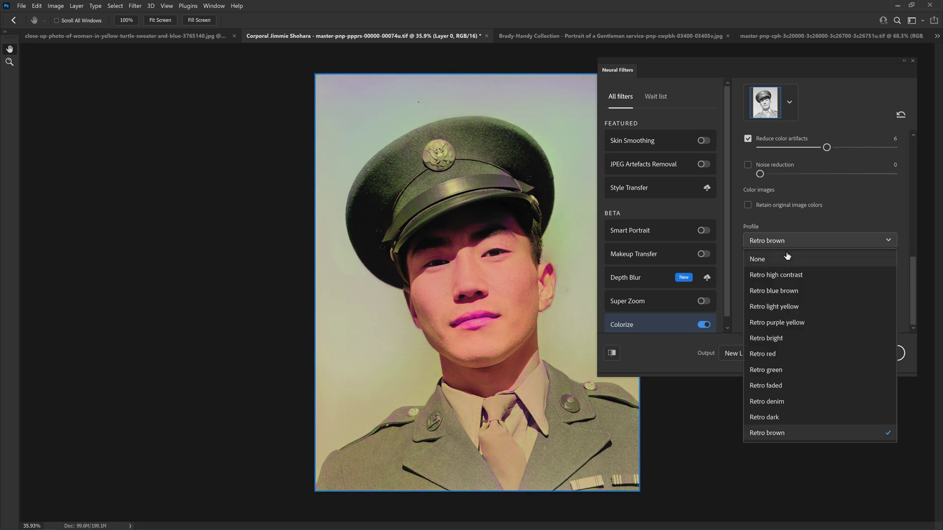
pyautogui.click(792, 295)
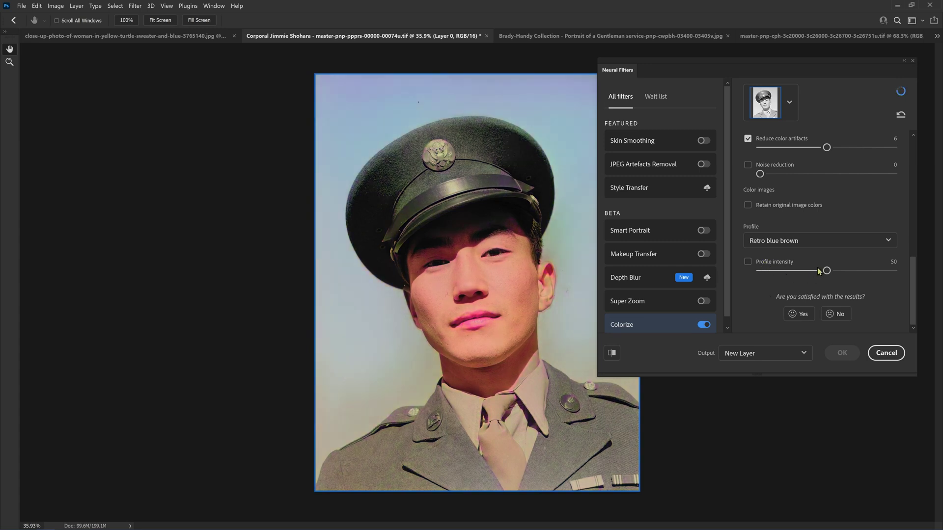
pyautogui.moveTo(819, 273); pyautogui.dragTo(797, 274)
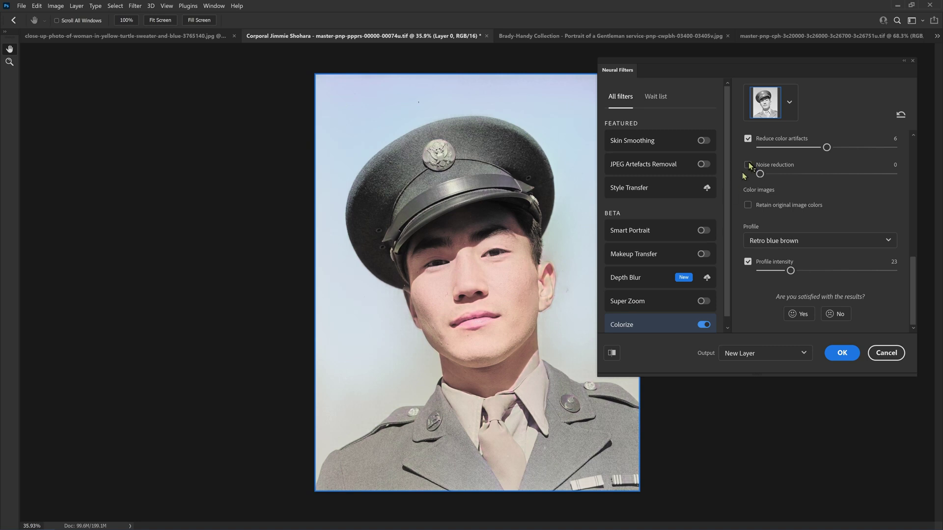
# Step: Set Saturation to +2 and shift the scene colors slightly toward cyan and blue
pyautogui.scroll(3, 748, 166)
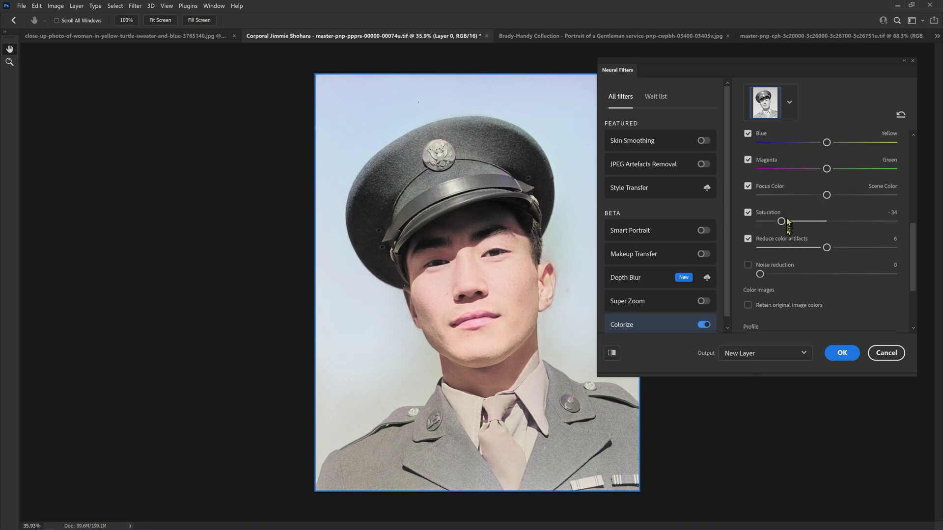
pyautogui.moveTo(791, 222); pyautogui.dragTo(807, 223)
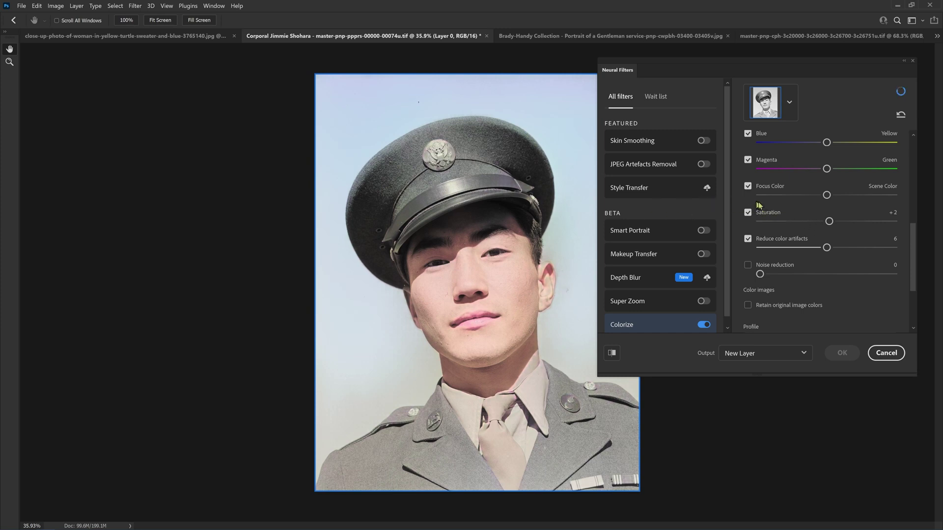
pyautogui.scroll(3, 828, 209)
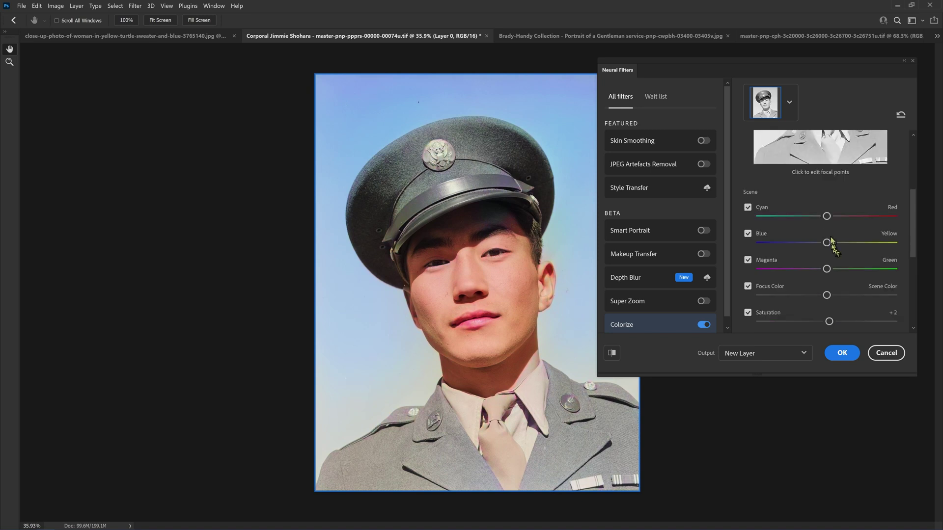
pyautogui.moveTo(822, 217); pyautogui.dragTo(818, 217)
# Step: Try the color balance toward Focus Color, and set it almost fully to Scene Color
pyautogui.moveTo(825, 295); pyautogui.dragTo(815, 296)
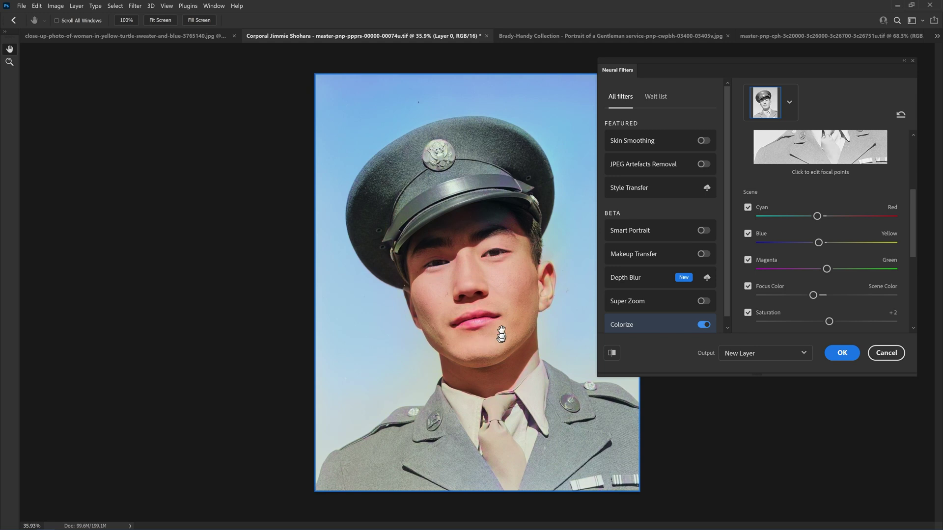
pyautogui.moveTo(813, 294); pyautogui.dragTo(759, 296)
pyautogui.moveTo(760, 296); pyautogui.dragTo(891, 303)
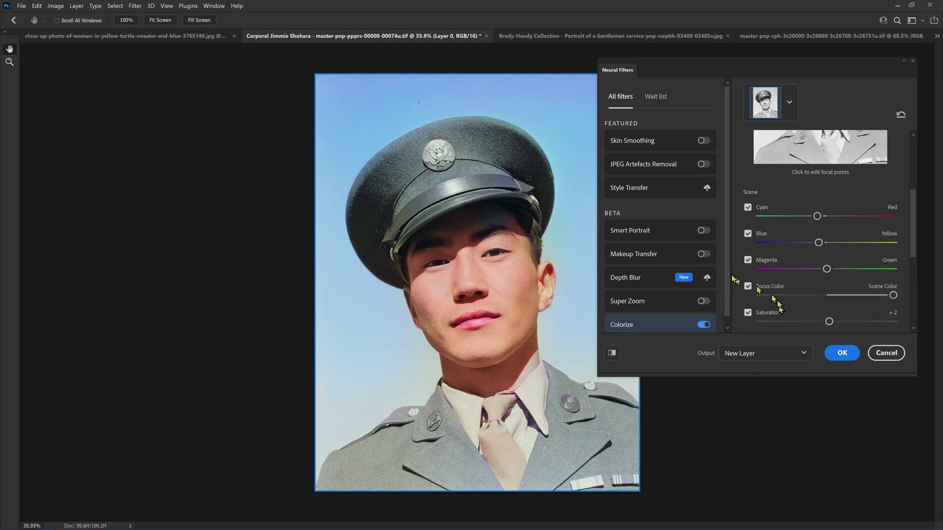
# Step: Raise Reduce color artifacts to 11 and set the Colorize profile to None
pyautogui.scroll(-2, 860, 327)
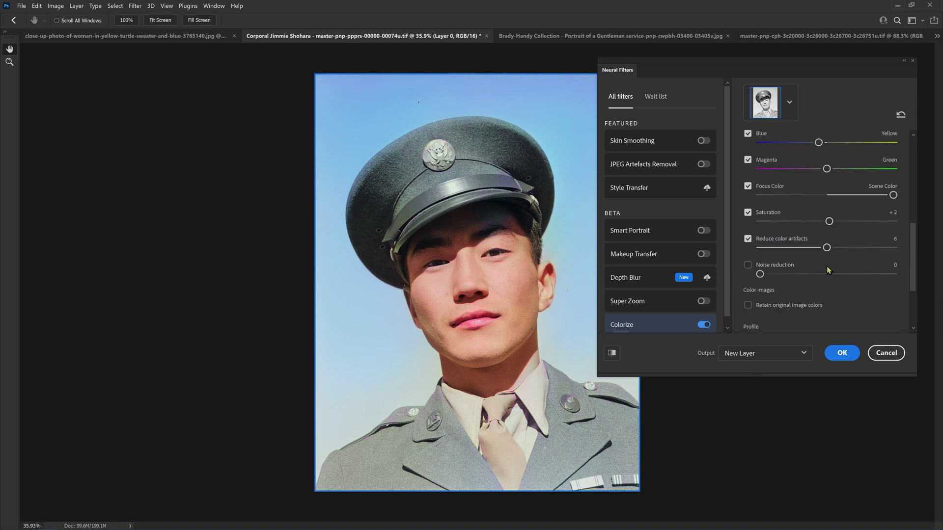
pyautogui.moveTo(826, 248); pyautogui.dragTo(893, 248)
pyautogui.scroll(-1, 829, 293)
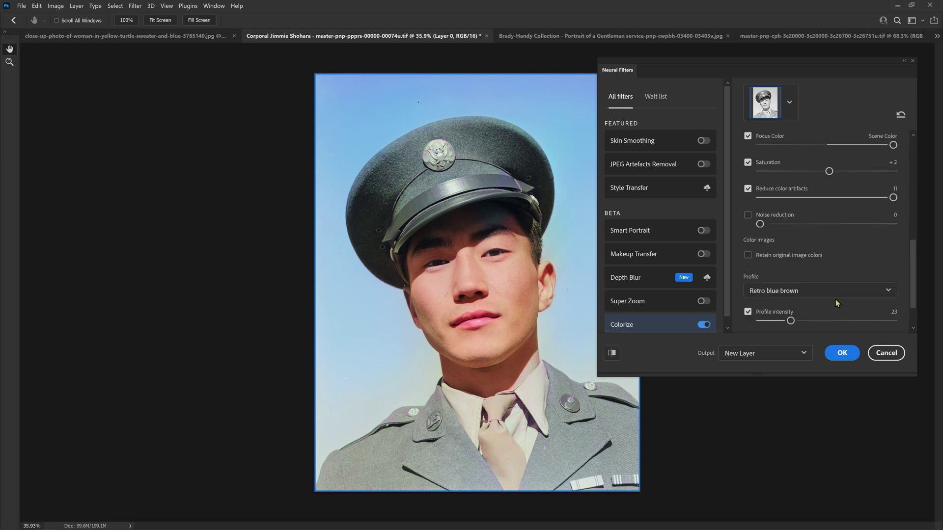
pyautogui.click(790, 289)
pyautogui.click(780, 309)
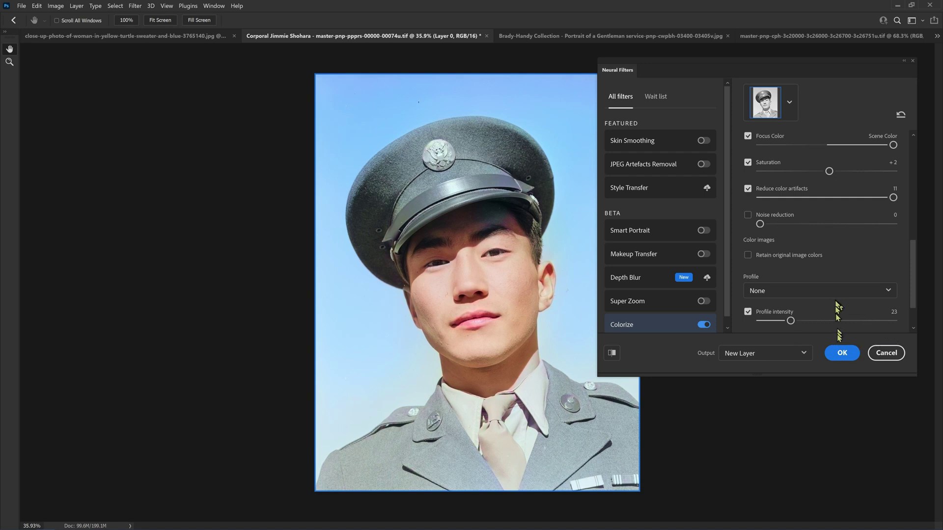
# Step: Output the Colorize result to a duplicate layer, apply it, and toggle Layer 0's visibility off and on to compare
pyautogui.click(783, 354)
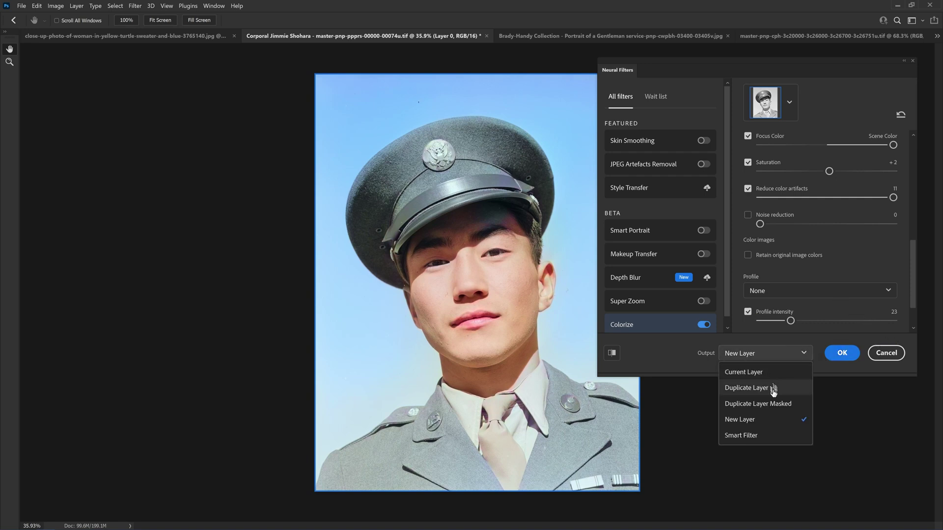
pyautogui.click(774, 388)
pyautogui.click(839, 353)
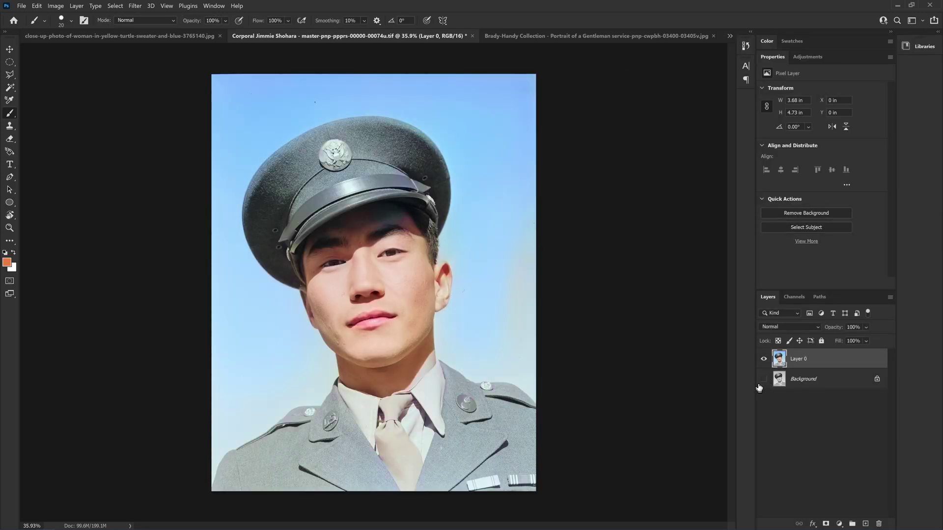
pyautogui.click(764, 358)
pyautogui.click(764, 358)
# Step: Switch past the gentleman's portrait to the open group portrait master-pnp-cph-3c20000-3c26000-3c26700-3c26751u.tif
pyautogui.click(520, 36)
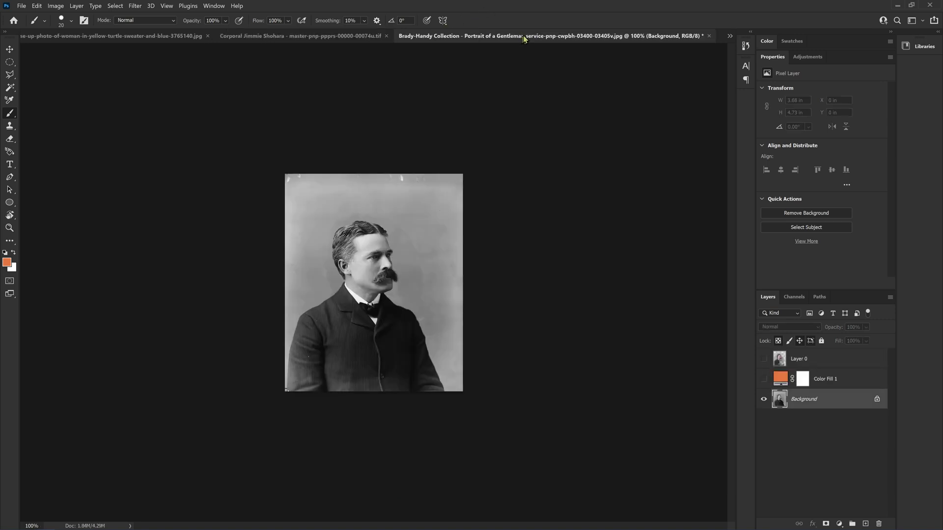
pyautogui.click(728, 37)
pyautogui.click(700, 66)
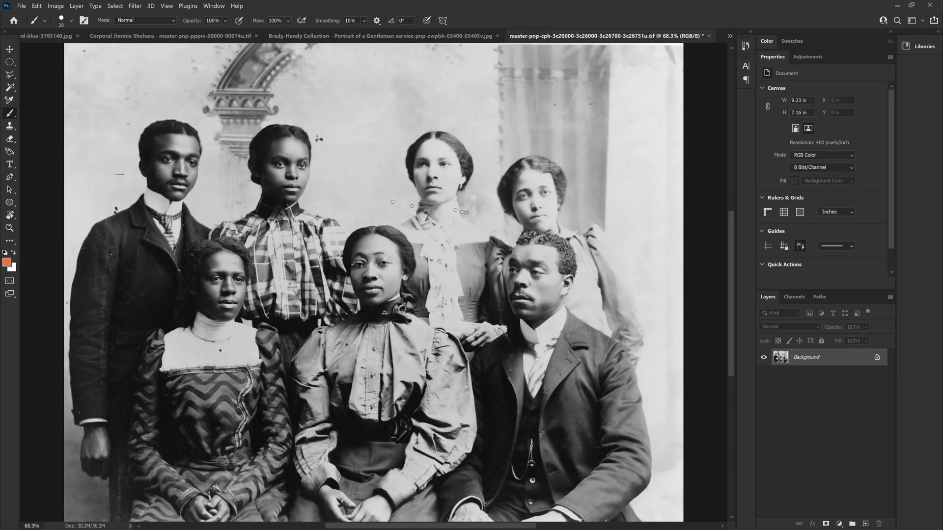
# Step: Open Neural Filters for the group portrait and enable the Colorize filter
pyautogui.click(135, 5)
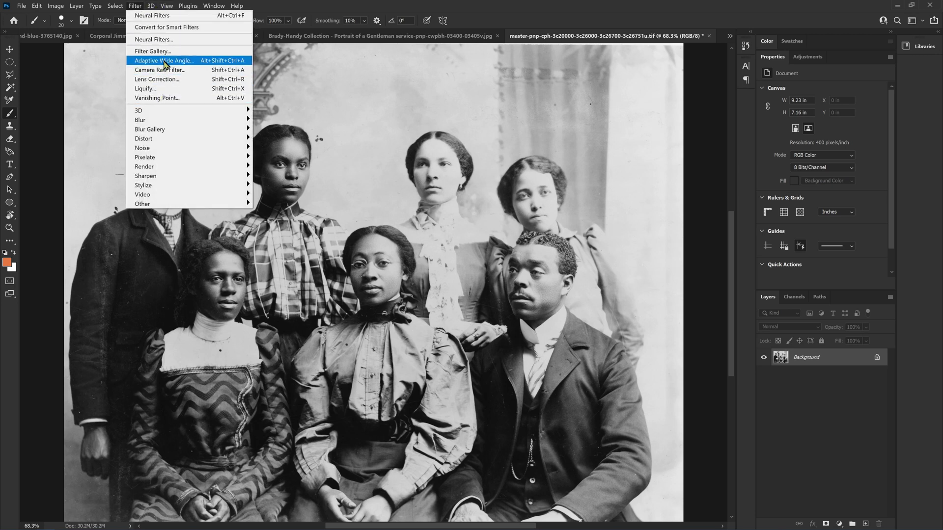
pyautogui.click(153, 41)
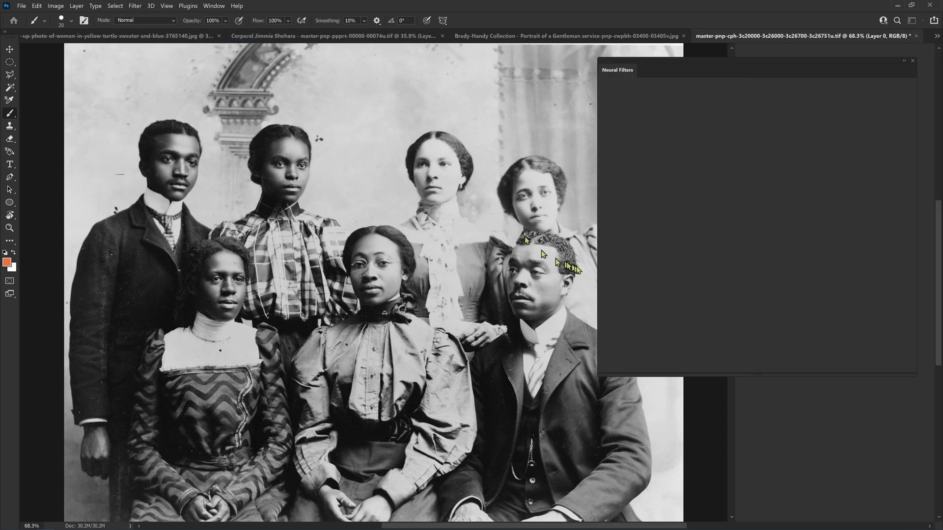
pyautogui.moveTo(525, 259); pyautogui.dragTo(494, 271)
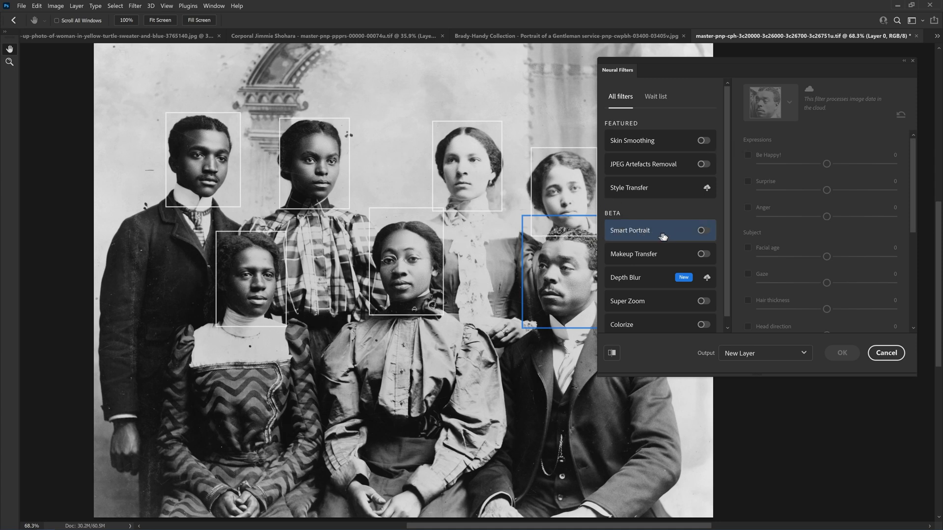
pyautogui.moveTo(671, 237)
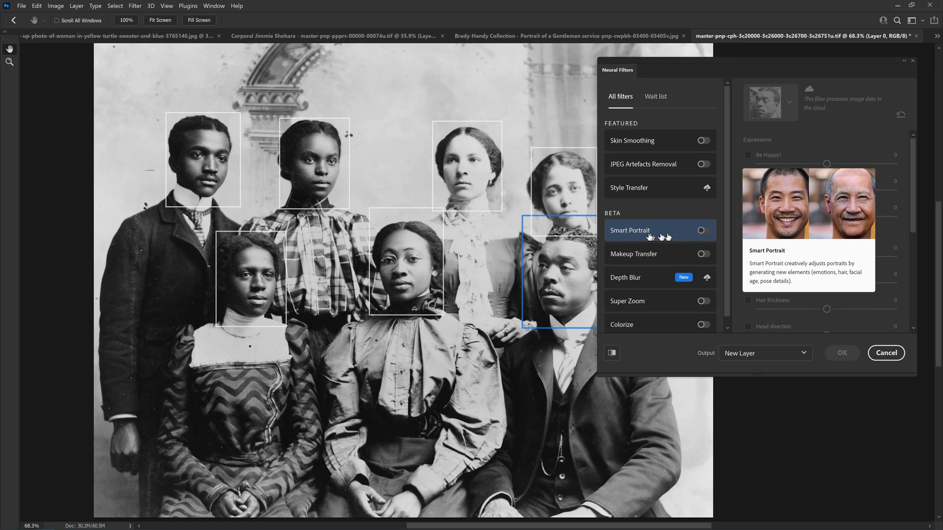
pyautogui.scroll(-1, 672, 304)
pyautogui.moveTo(675, 319)
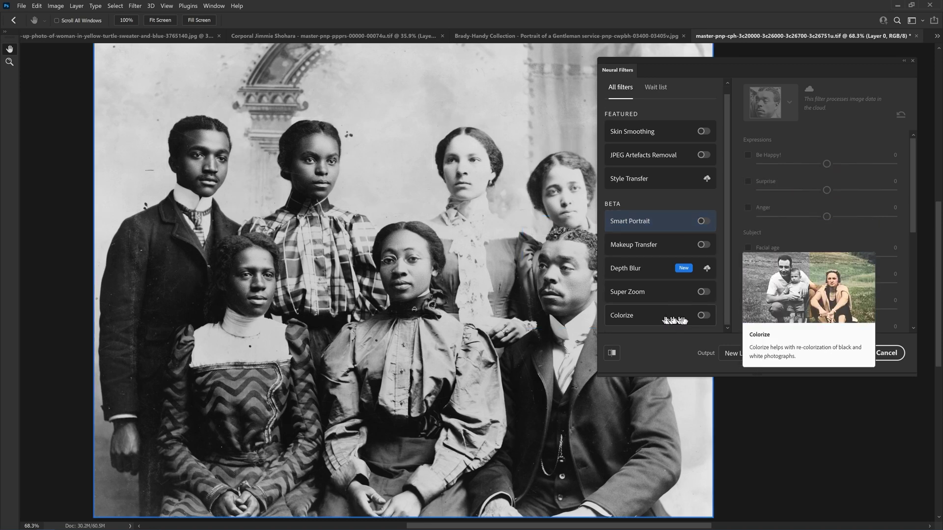
pyautogui.click(704, 315)
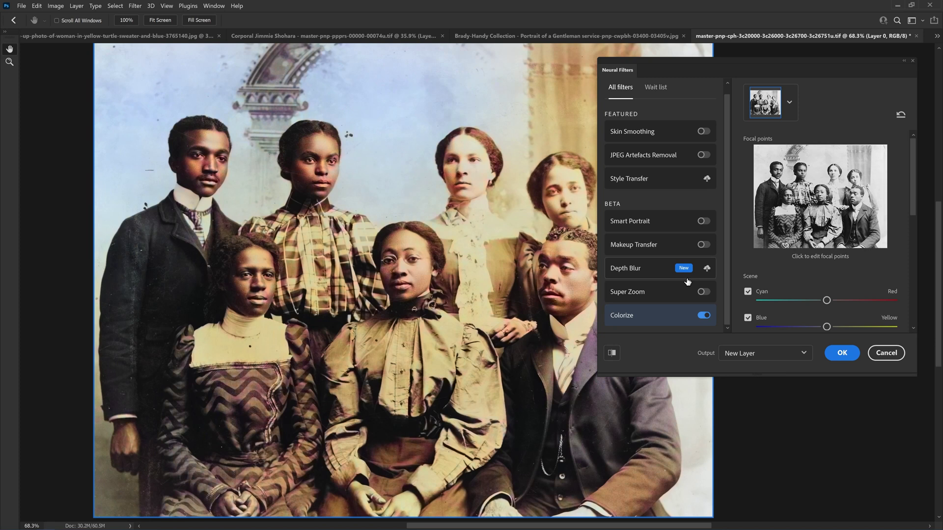
# Step: Try the Retro high contrast profile on the group portrait and reduce Saturation to -23
pyautogui.moveTo(563, 275); pyautogui.dragTo(436, 258)
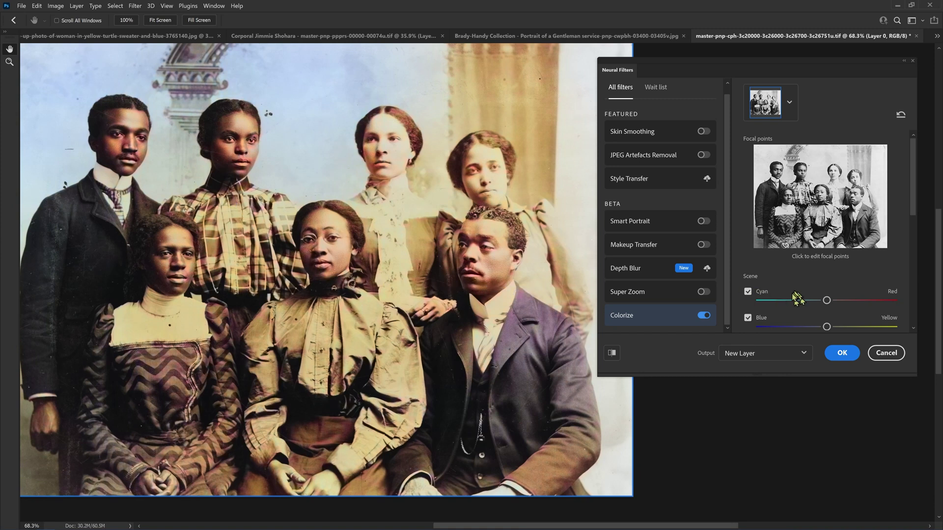
pyautogui.scroll(-2, 855, 300)
pyautogui.scroll(-3, 863, 294)
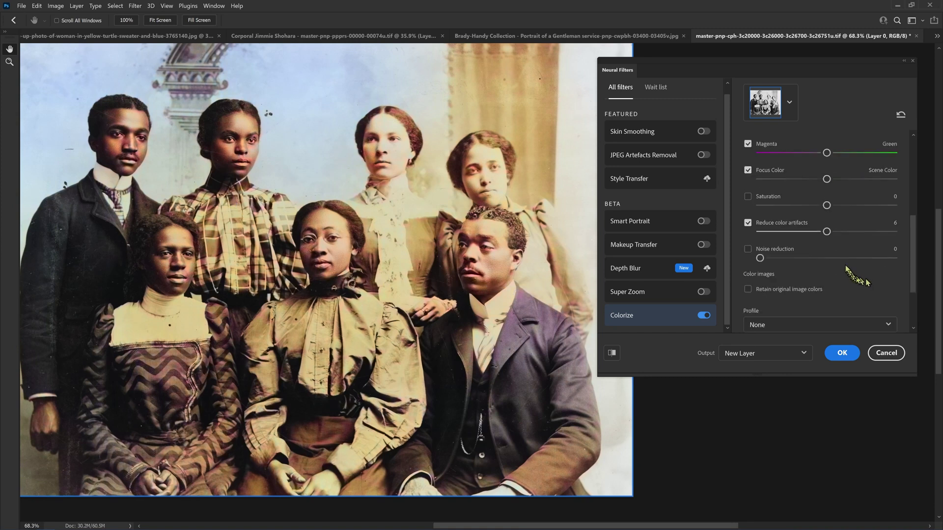
pyautogui.scroll(-1, 826, 275)
pyautogui.click(820, 241)
pyautogui.click(807, 277)
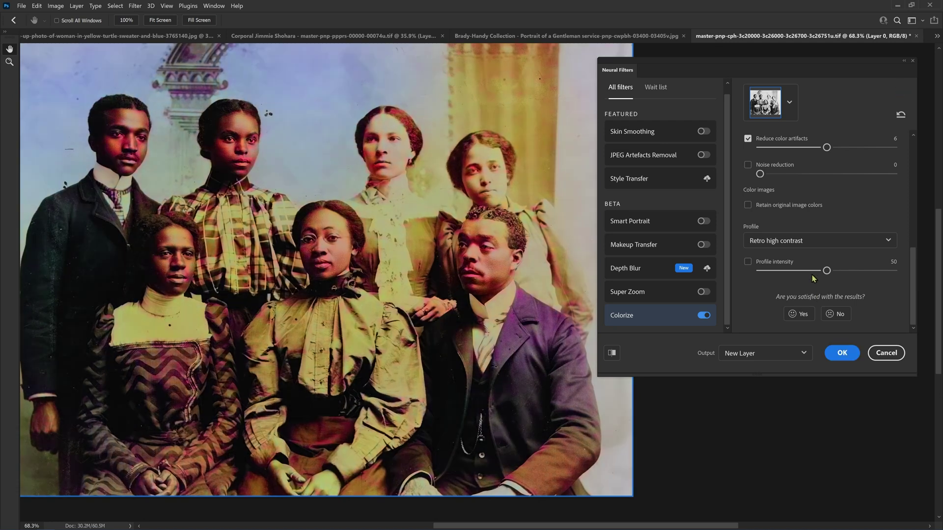
pyautogui.scroll(2, 819, 241)
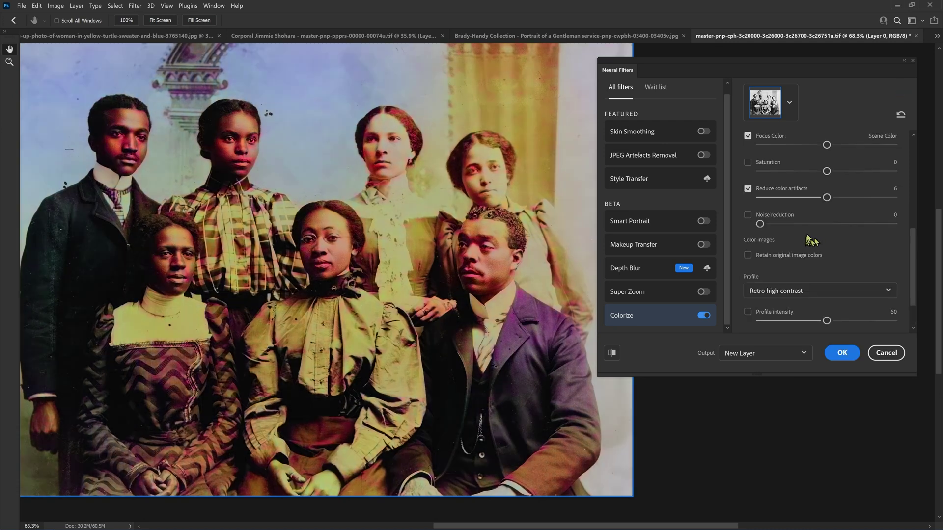
pyautogui.moveTo(827, 171); pyautogui.dragTo(796, 170)
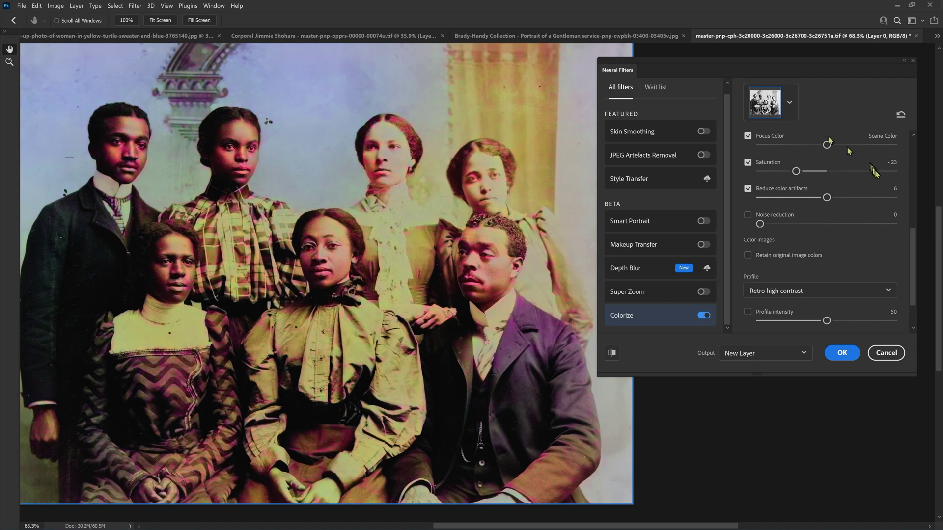
# Step: Try adding a black focal point on the jacket of the seated man in the group portrait
pyautogui.moveTo(914, 243); pyautogui.dragTo(908, 156)
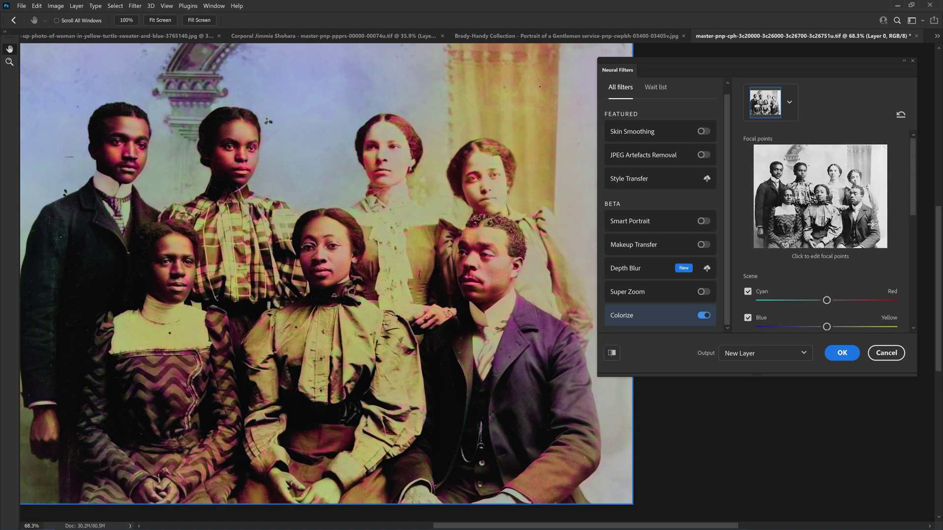
pyautogui.click(874, 225)
pyautogui.click(606, 275)
pyautogui.click(528, 289)
pyautogui.click(738, 165)
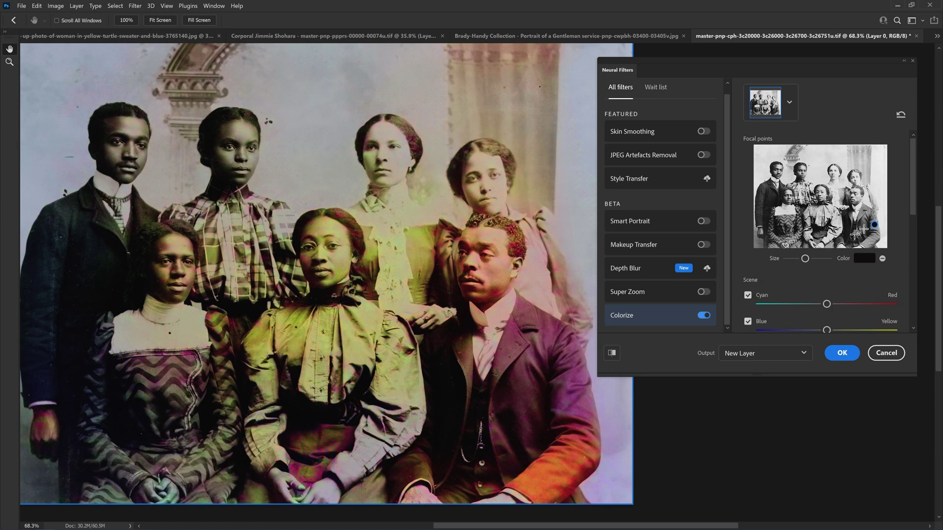
# Step: Try moving the black focal point to several other spots on the seated man's jacket
pyautogui.moveTo(873, 225); pyautogui.dragTo(862, 234)
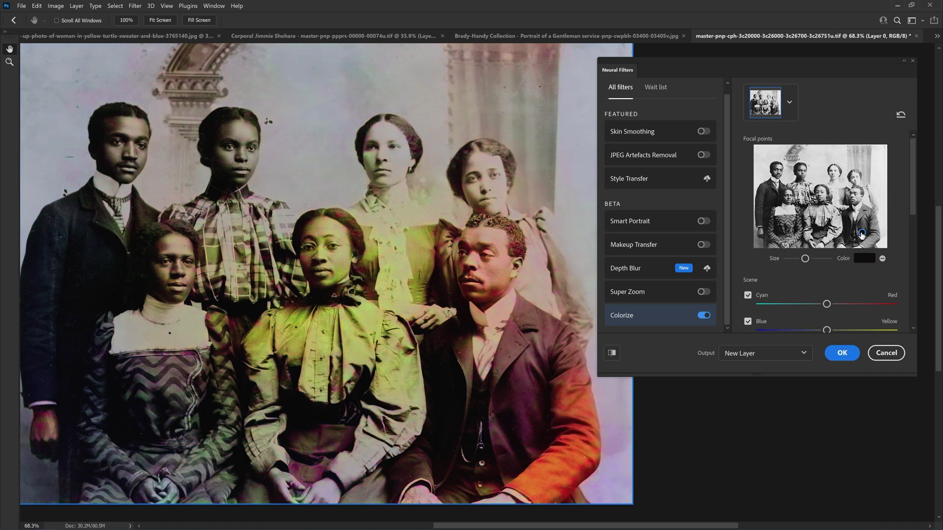
pyautogui.moveTo(862, 236); pyautogui.dragTo(860, 231)
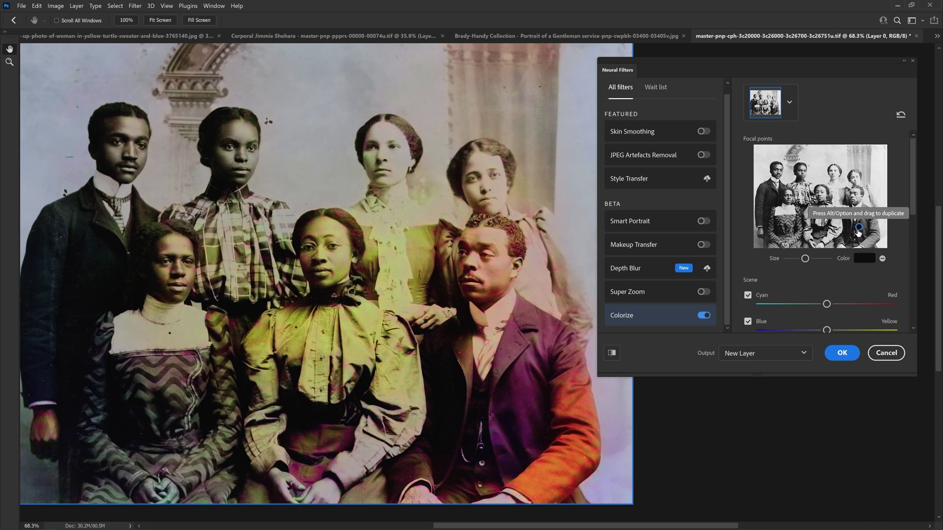
pyautogui.moveTo(859, 227); pyautogui.dragTo(859, 222)
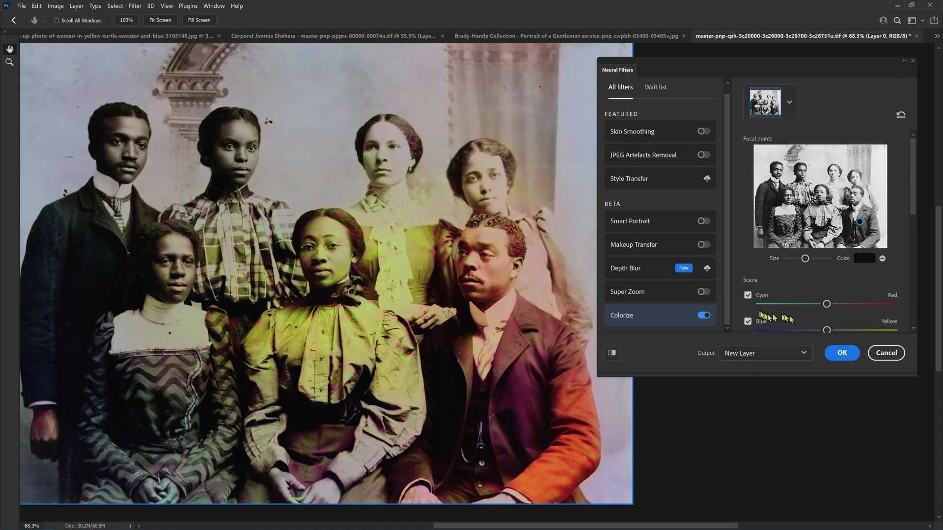
# Step: Reset the Colorize settings and refresh the result by toggling the filter, keeping Reduce color artifacts enabled at 6
pyautogui.click(900, 116)
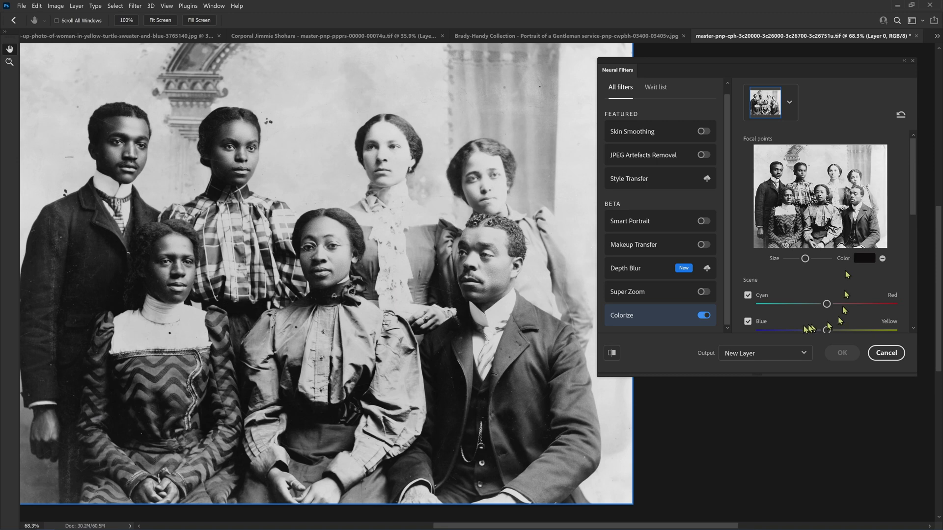
pyautogui.click(705, 317)
pyautogui.click(704, 316)
pyautogui.scroll(-3, 857, 264)
pyautogui.scroll(-2, 875, 278)
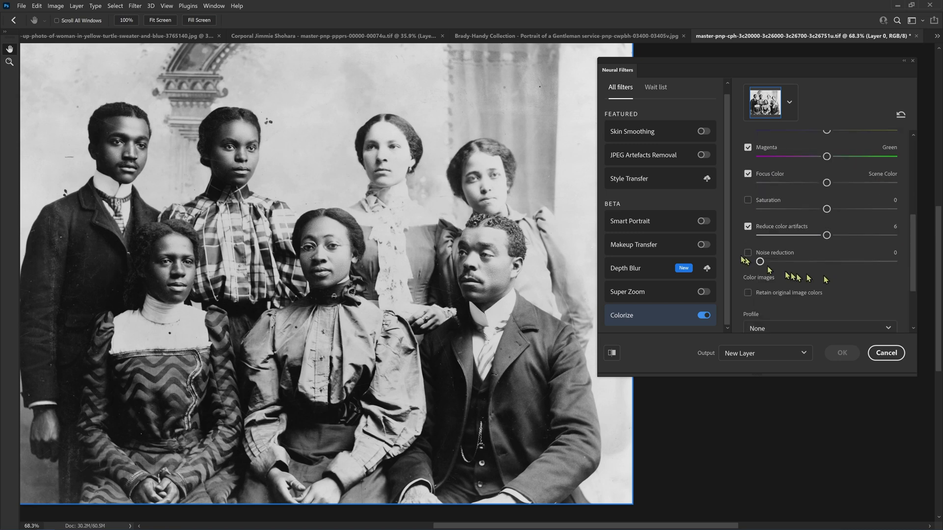
pyautogui.click(748, 226)
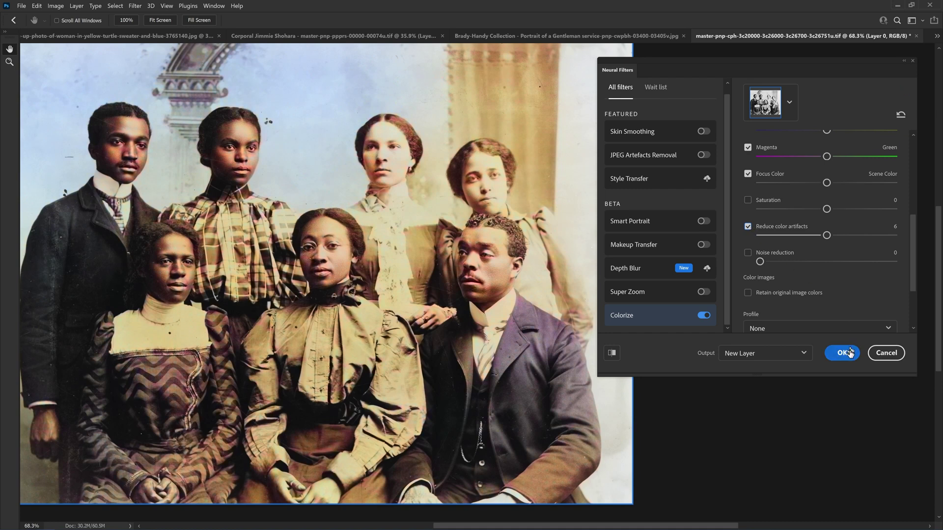
# Step: Output the Colorize result as a Smart Filter, apply it, and toggle the Neural Filters effect off and on to compare
pyautogui.click(729, 355)
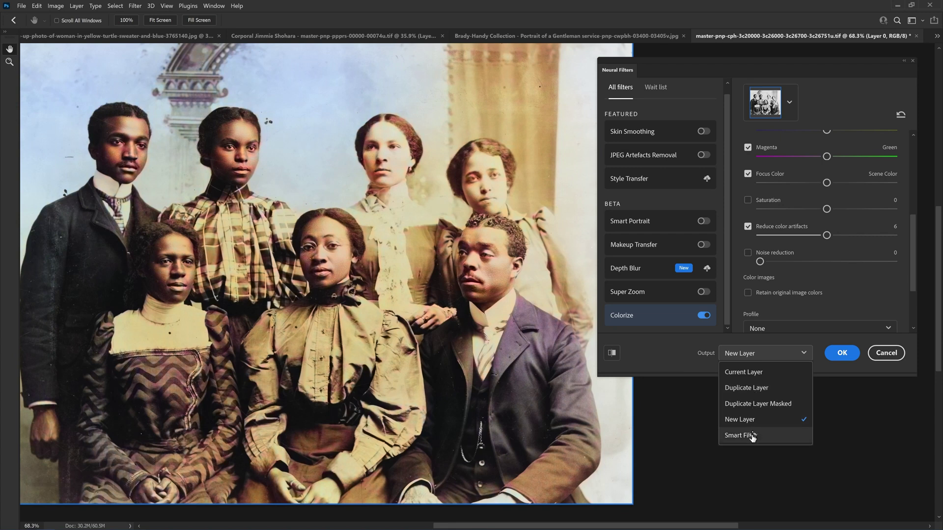
pyautogui.click(758, 393)
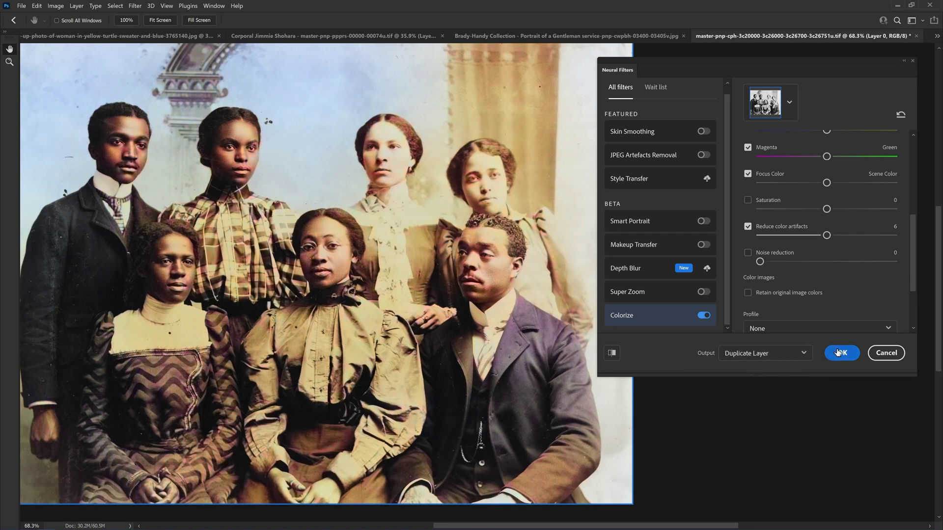
pyautogui.click(761, 353)
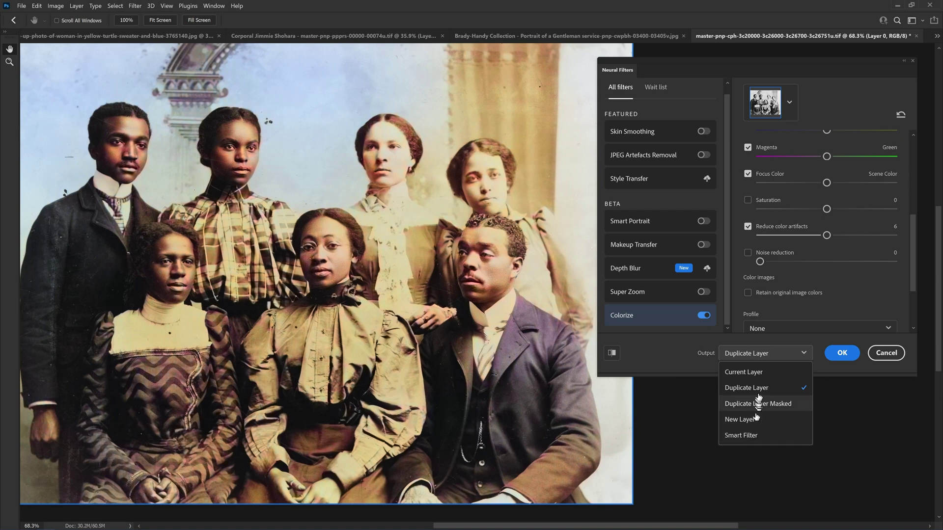
pyautogui.click(756, 435)
pyautogui.click(841, 353)
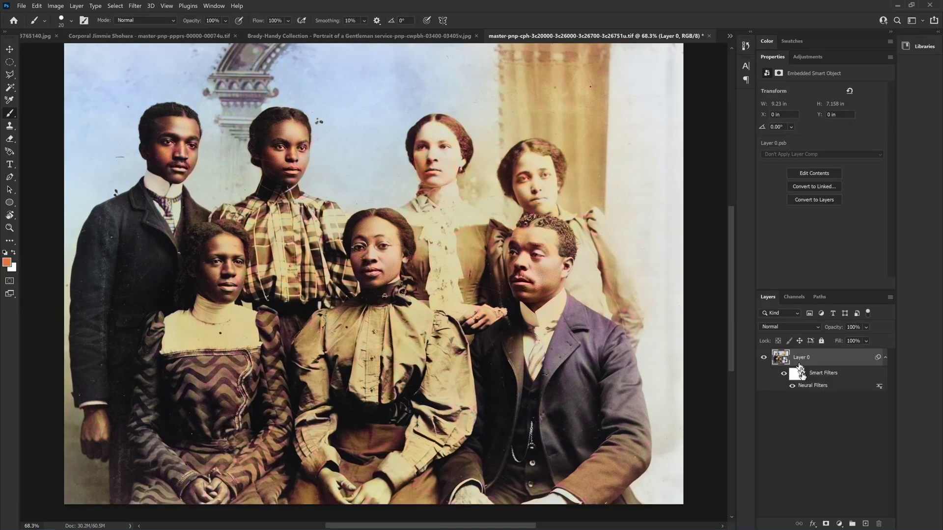
pyautogui.click(792, 386)
pyautogui.click(792, 386)
# Step: Switch to the Destitute pea pickers image and crop away its film border, leaving about 3.38 by 4.41 in
pyautogui.moveTo(545, 249); pyautogui.dragTo(15, 185)
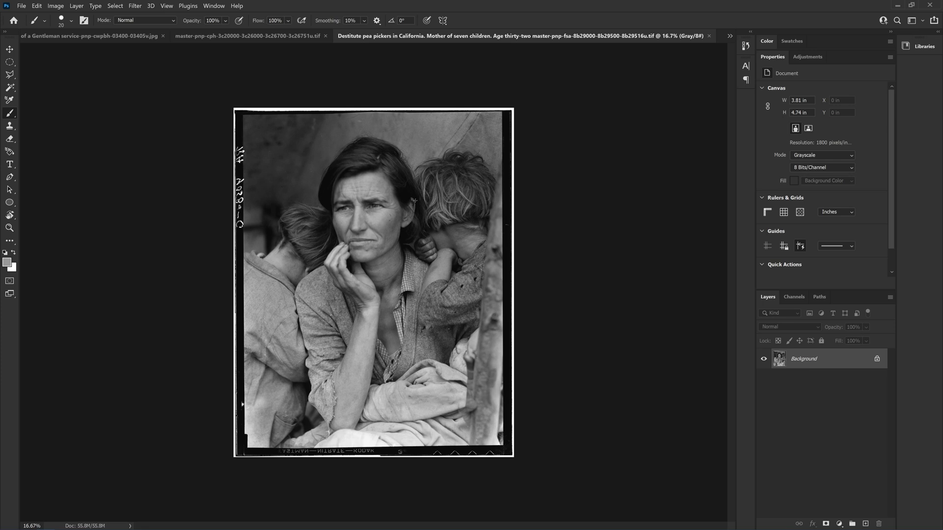
pyautogui.hotkey('ctrl', '1')
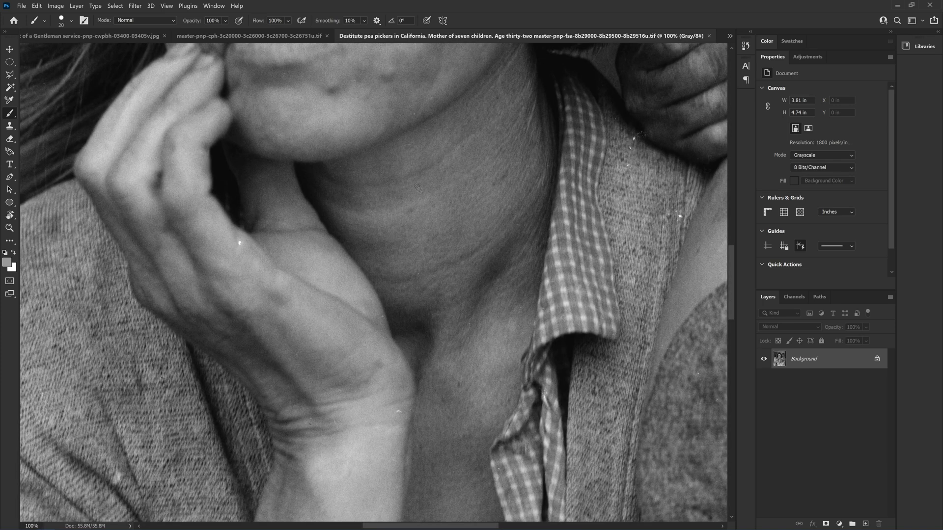
pyautogui.scroll(-6, 418, 188)
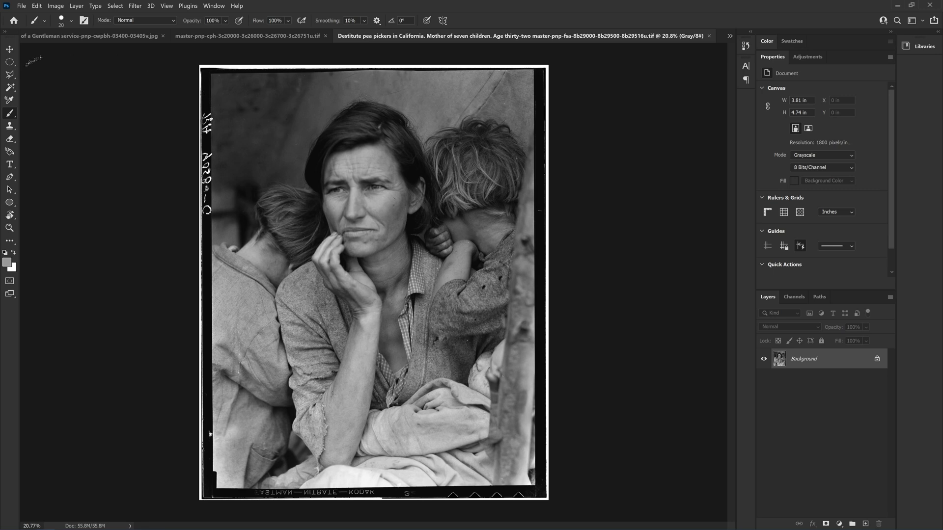
pyautogui.press('c')
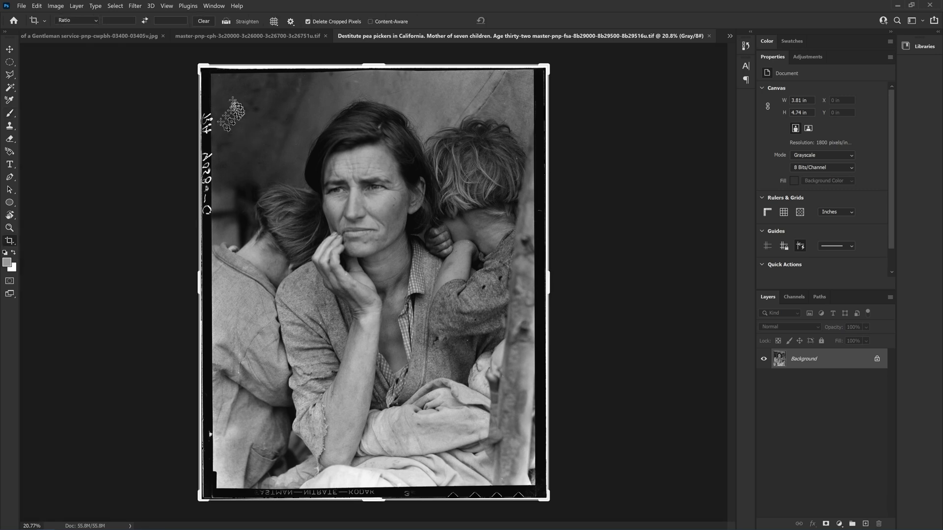
pyautogui.moveTo(201, 62); pyautogui.dragTo(254, 73)
pyautogui.moveTo(519, 283); pyautogui.dragTo(510, 287)
pyautogui.moveTo(373, 494); pyautogui.dragTo(374, 485)
pyautogui.press('Return')
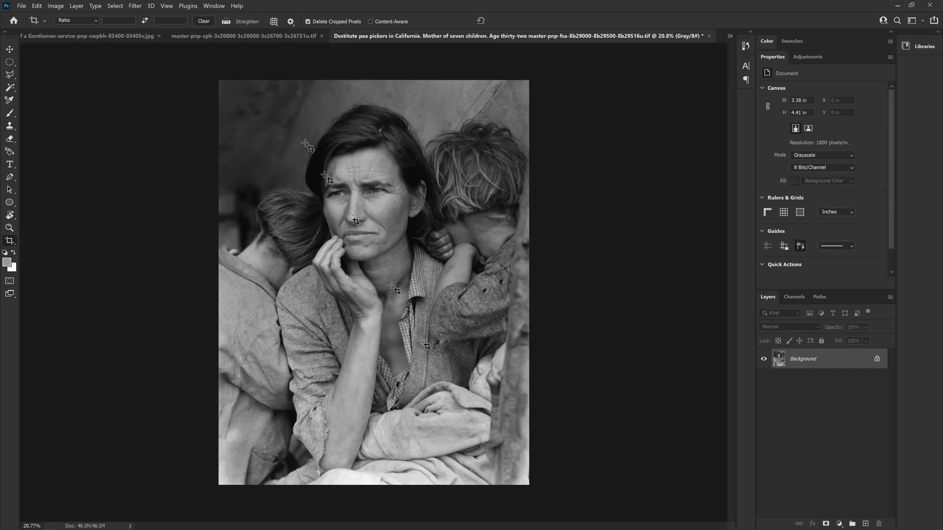
# Step: Convert the cropped grayscale image to RGB Color mode
pyautogui.click(64, 7)
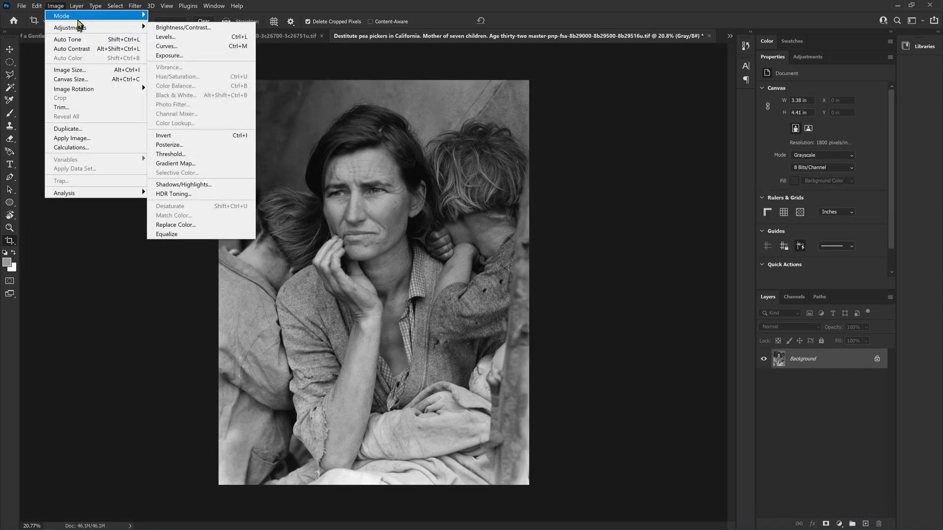
pyautogui.moveTo(81, 16)
pyautogui.click(170, 52)
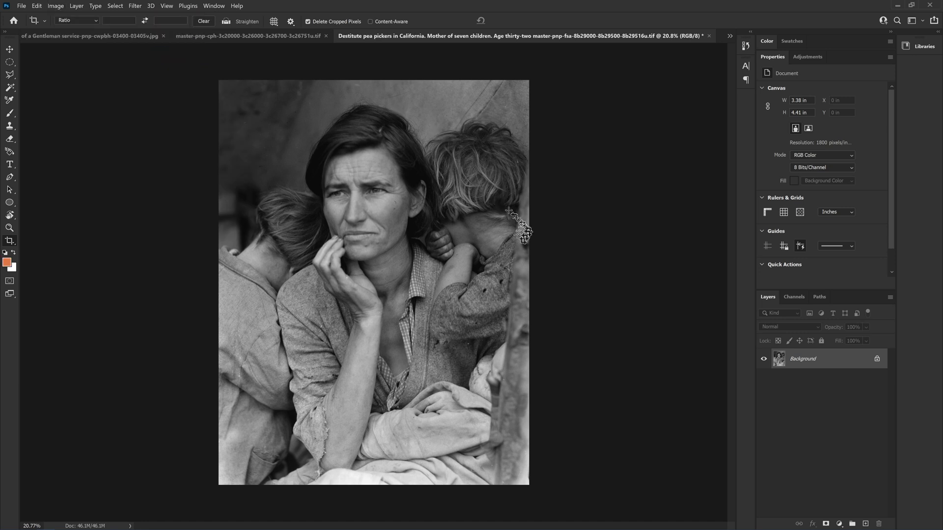
# Step: Open Neural Filters for the mother-and-children photo and enable the Colorize filter
pyautogui.click(135, 6)
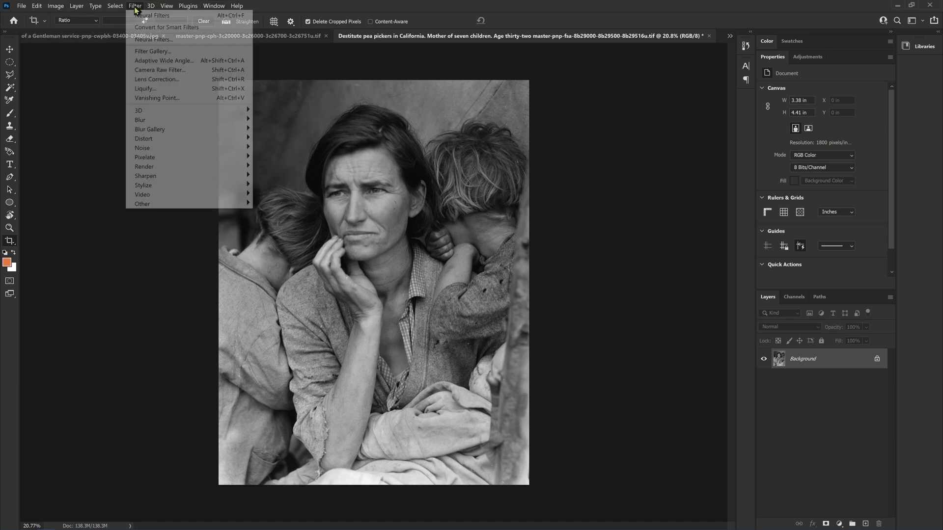
pyautogui.click(153, 40)
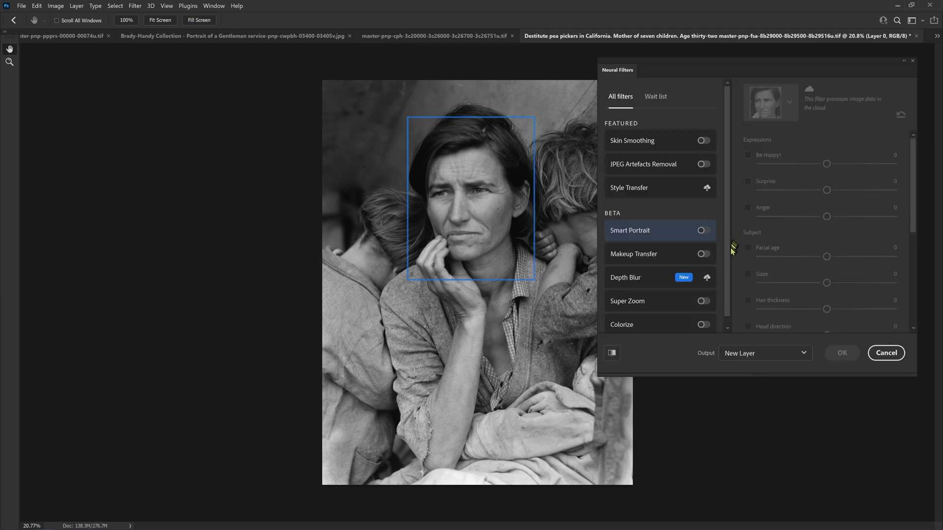
pyautogui.scroll(-1, 714, 280)
pyautogui.click(704, 316)
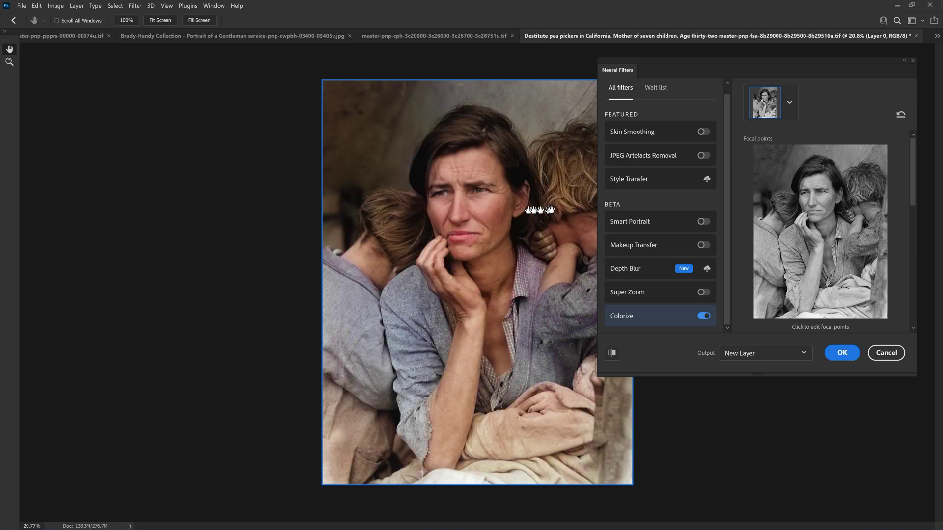
# Step: Move the Neural Filters window clear of the photo and review the Colorize sliders and the available color profiles
pyautogui.moveTo(702, 67); pyautogui.dragTo(738, 70)
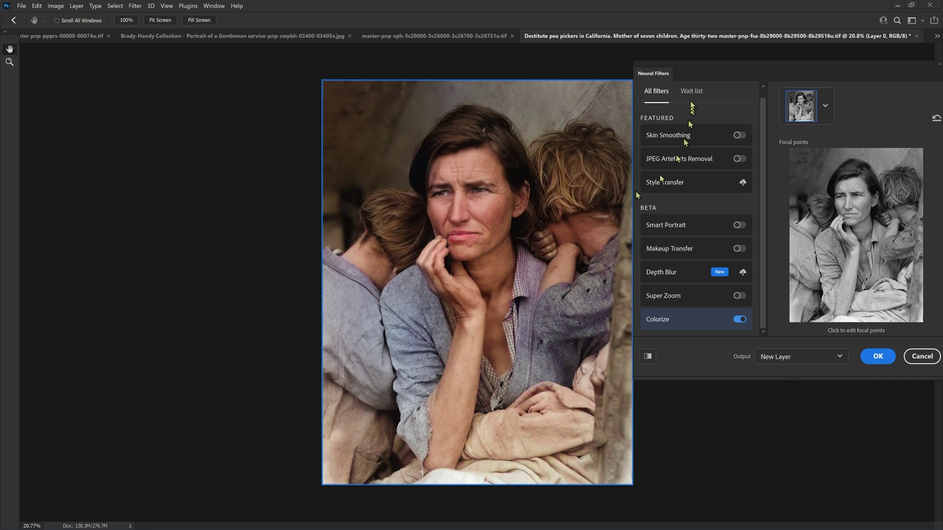
pyautogui.moveTo(694, 73); pyautogui.dragTo(704, 93)
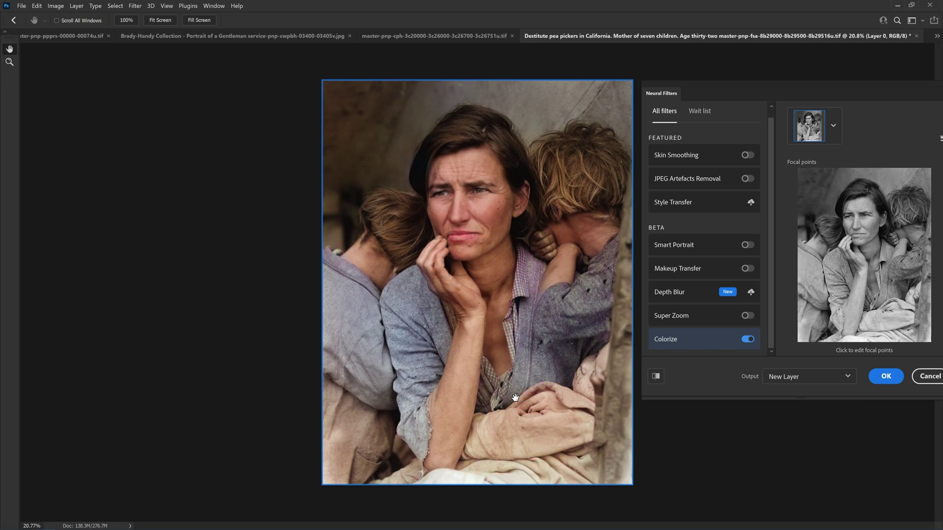
pyautogui.scroll(-1, 834, 325)
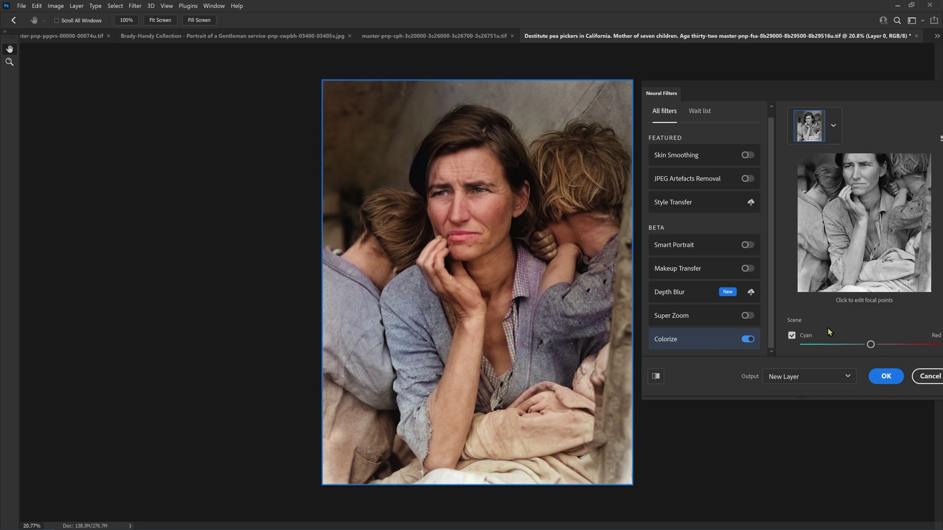
pyautogui.scroll(-3, 829, 332)
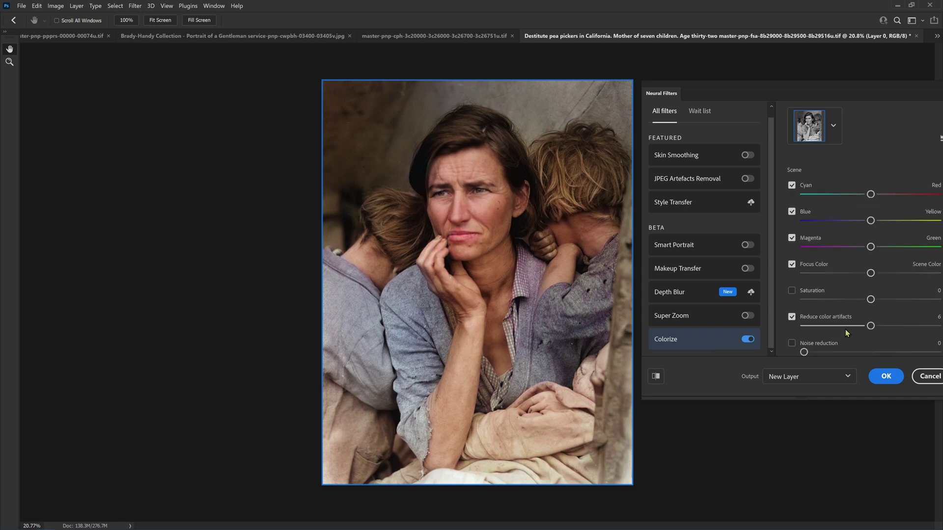
pyautogui.scroll(-3, 830, 324)
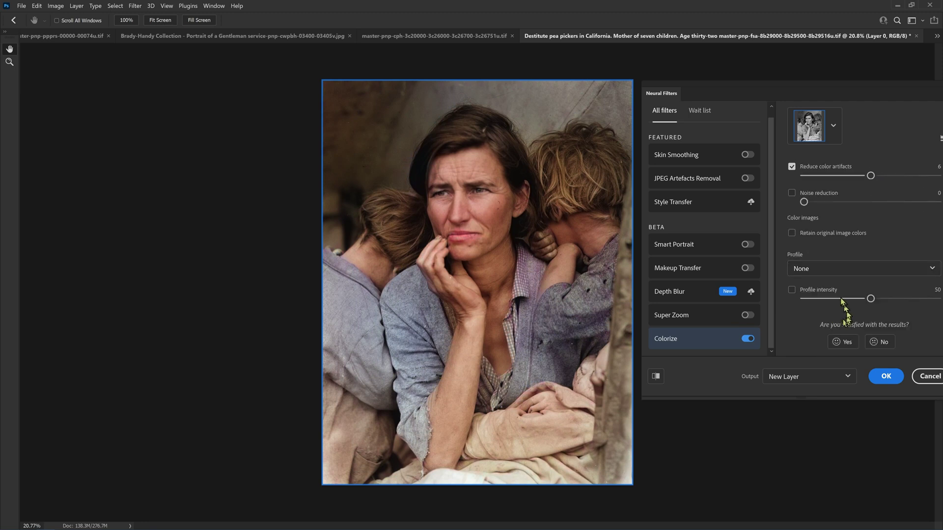
pyautogui.click(830, 268)
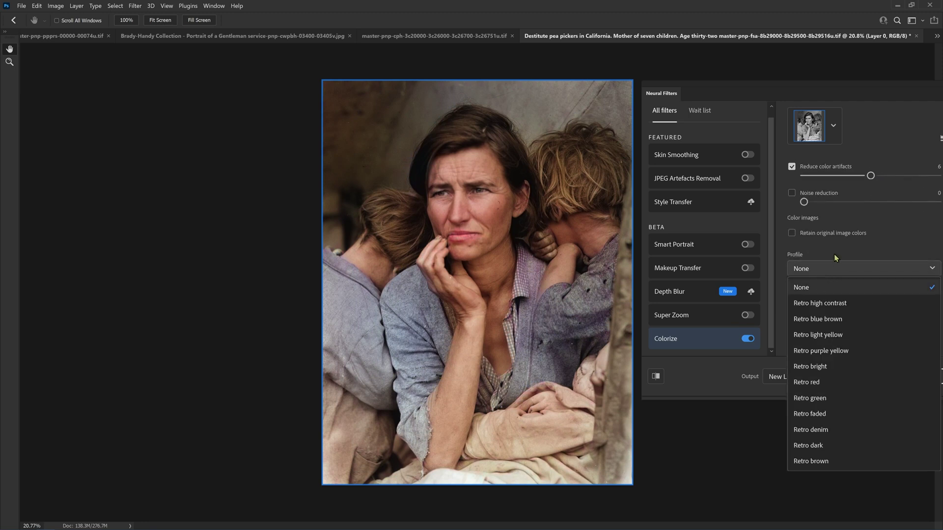
pyautogui.click(834, 255)
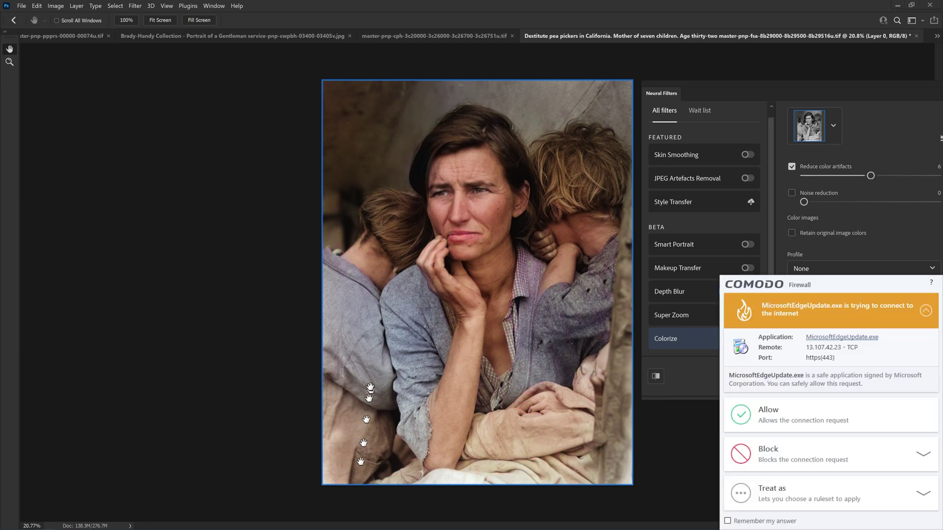
# Step: Treat MicrosoftEdgeUpdate.exe as an Allowed Application in the firewall alert
pyautogui.click(773, 501)
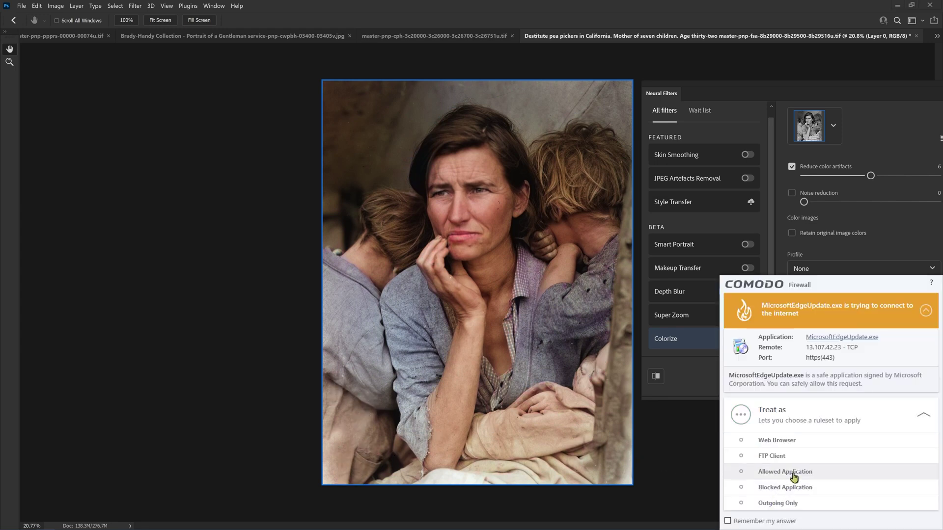
pyautogui.click(786, 473)
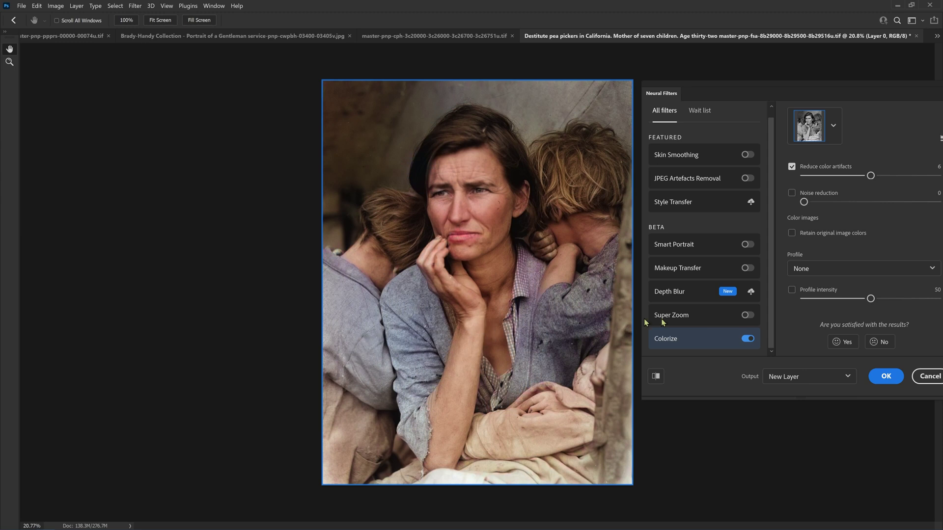
# Step: Add a Colorize focal point low on the left child's shirt and give it the muted blue #5a6a7b
pyautogui.scroll(1, 893, 200)
pyautogui.scroll(5, 893, 200)
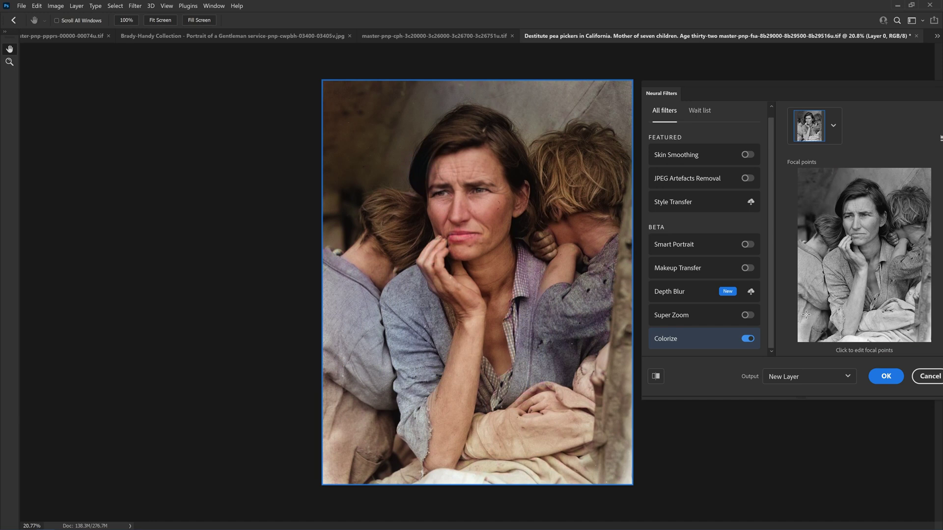
pyautogui.click(806, 312)
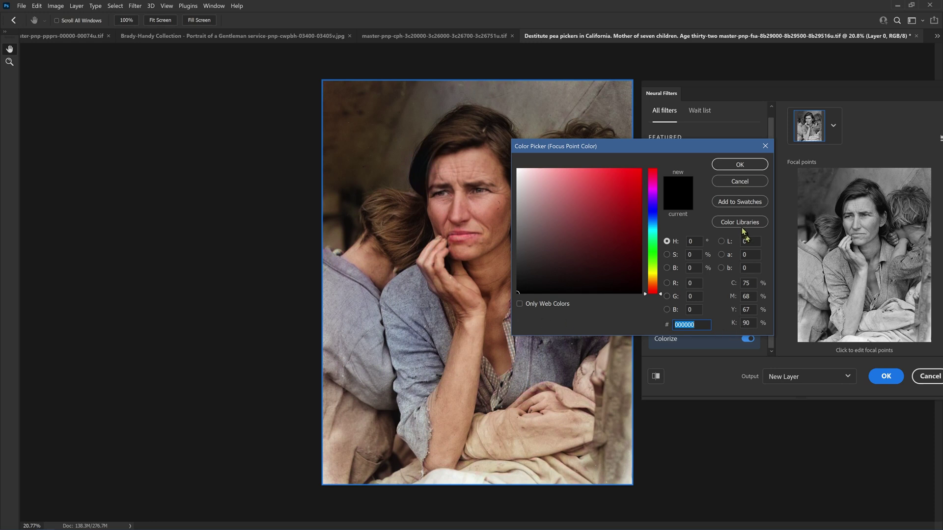
pyautogui.click(740, 181)
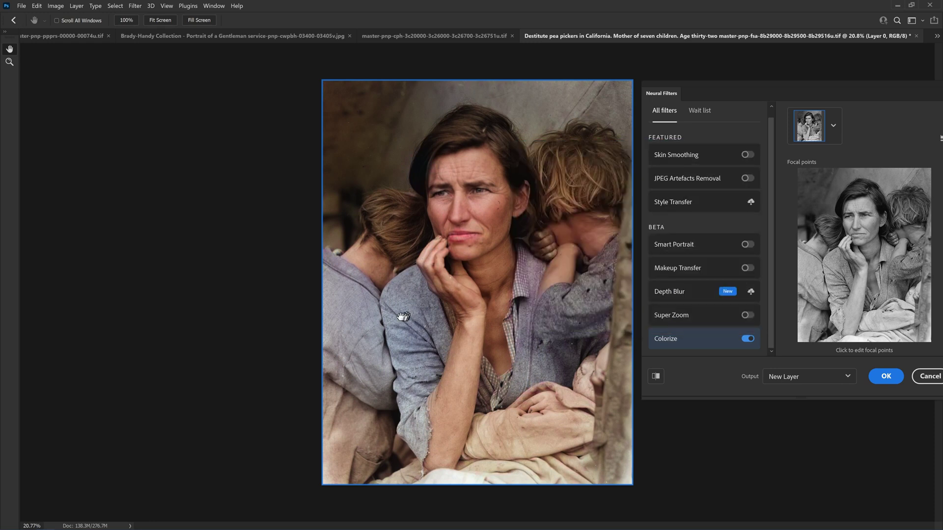
pyautogui.click(748, 339)
pyautogui.click(809, 321)
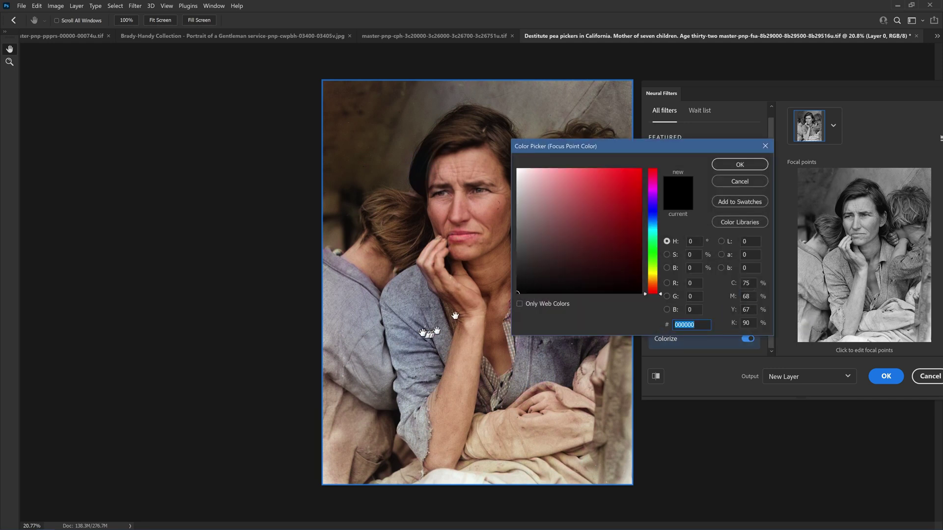
pyautogui.click(655, 222)
pyautogui.moveTo(540, 210)
pyautogui.mouseDown()
pyautogui.moveTo(574, 194)
pyautogui.moveTo(554, 178)
pyautogui.moveTo(558, 197)
pyautogui.moveTo(550, 184)
pyautogui.mouseUp()
pyautogui.click(666, 268)
pyautogui.moveTo(657, 221); pyautogui.dragTo(658, 235)
pyautogui.click(666, 254)
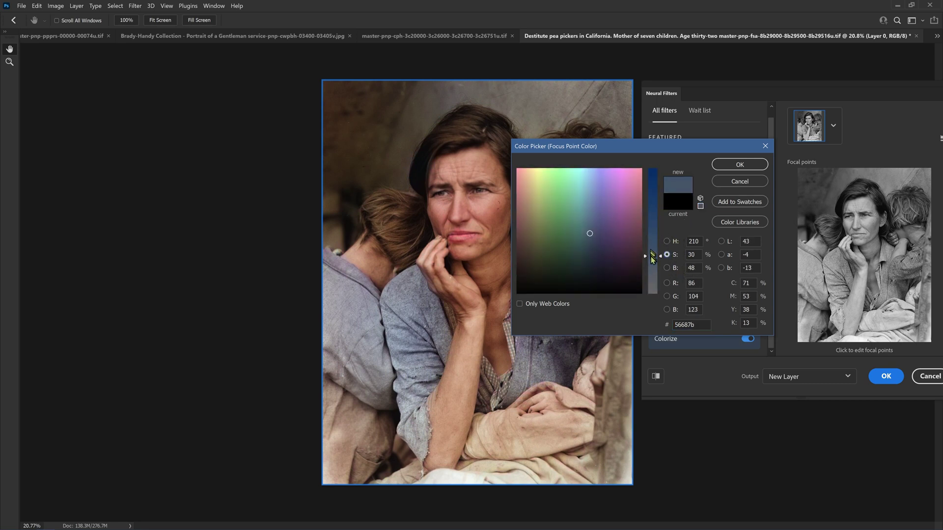
pyautogui.click(734, 167)
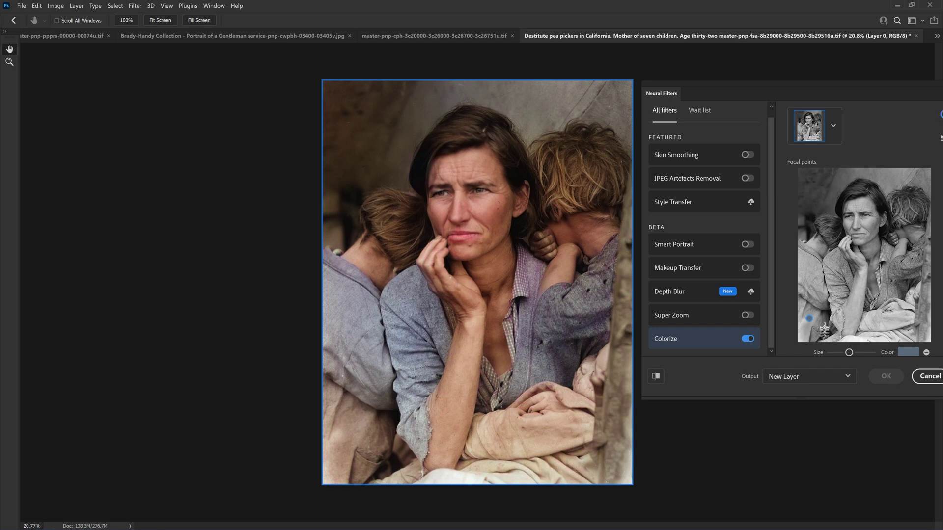
# Step: Darken the shirt focal point's color to #475661 and examine the recolored clothing and skin
pyautogui.click(908, 353)
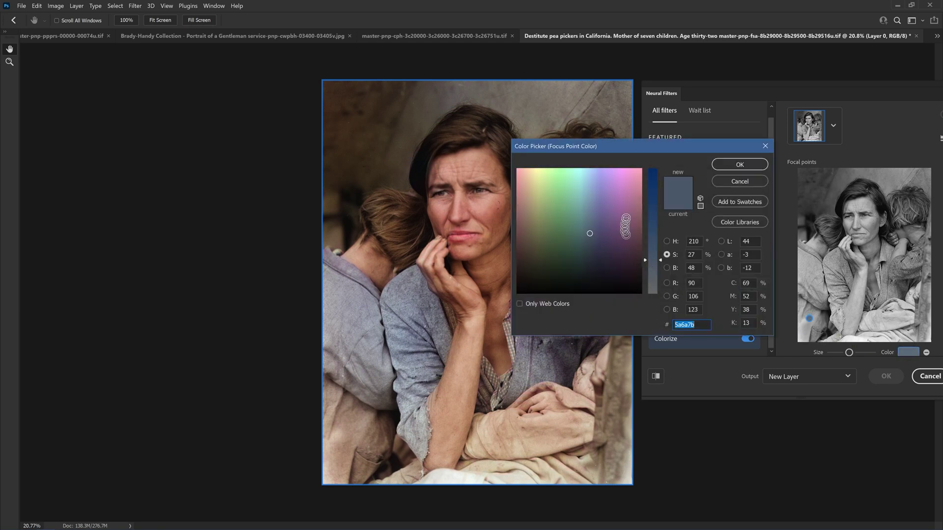
pyautogui.moveTo(590, 234)
pyautogui.mouseDown()
pyautogui.moveTo(587, 221)
pyautogui.moveTo(587, 246)
pyautogui.mouseUp()
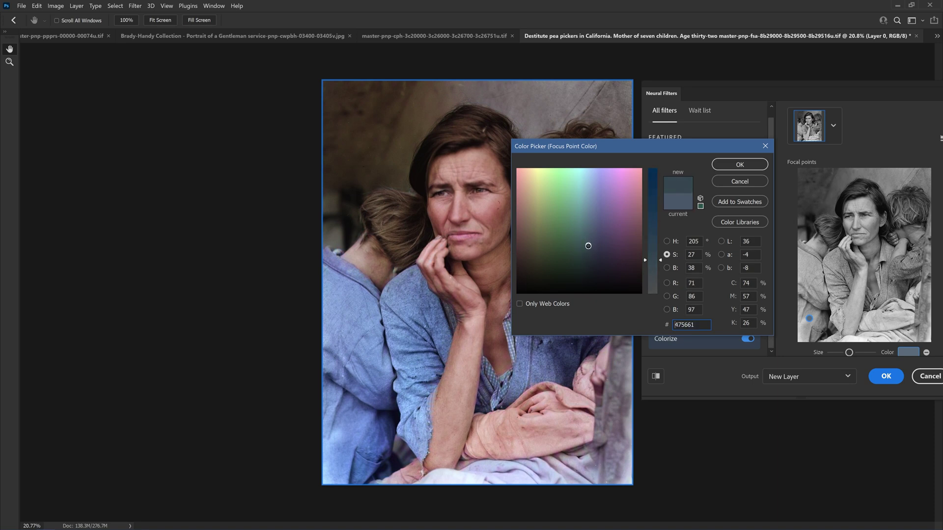
pyautogui.click(739, 165)
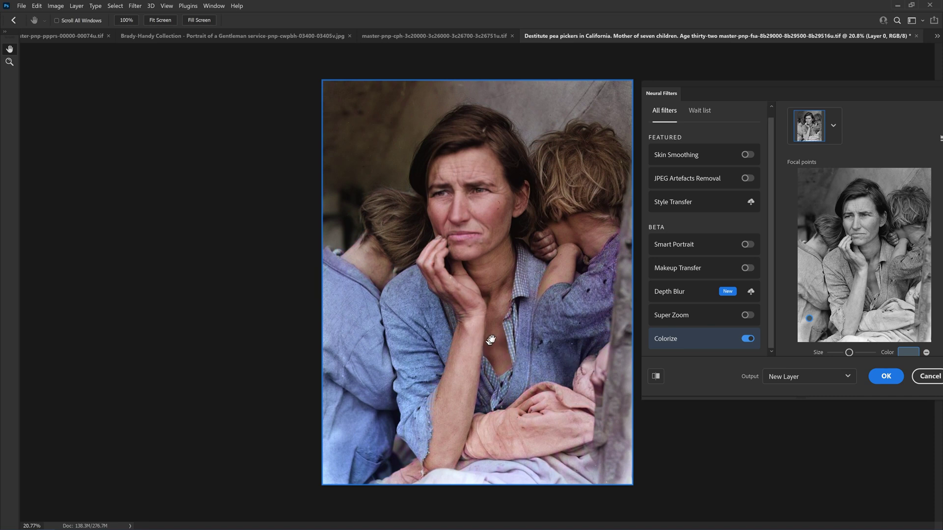
pyautogui.scroll(5, 511, 326)
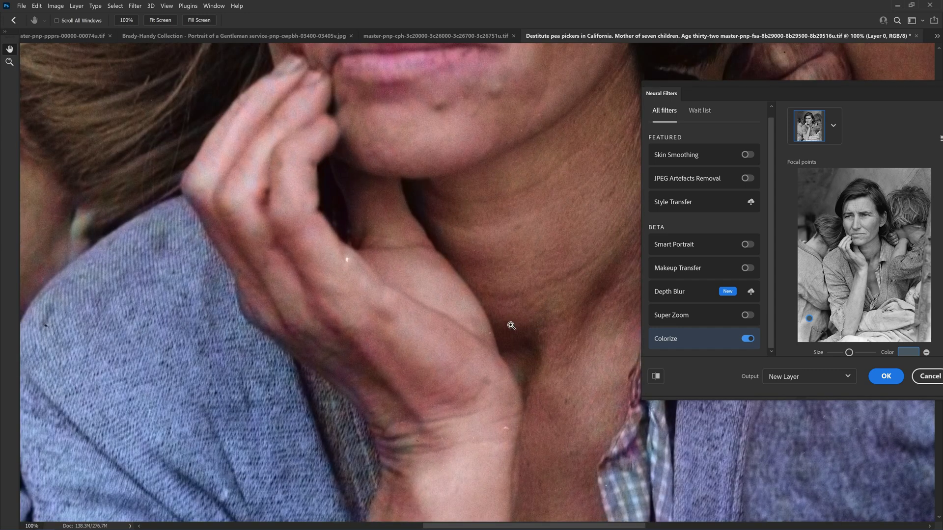
pyautogui.scroll(-5, 510, 326)
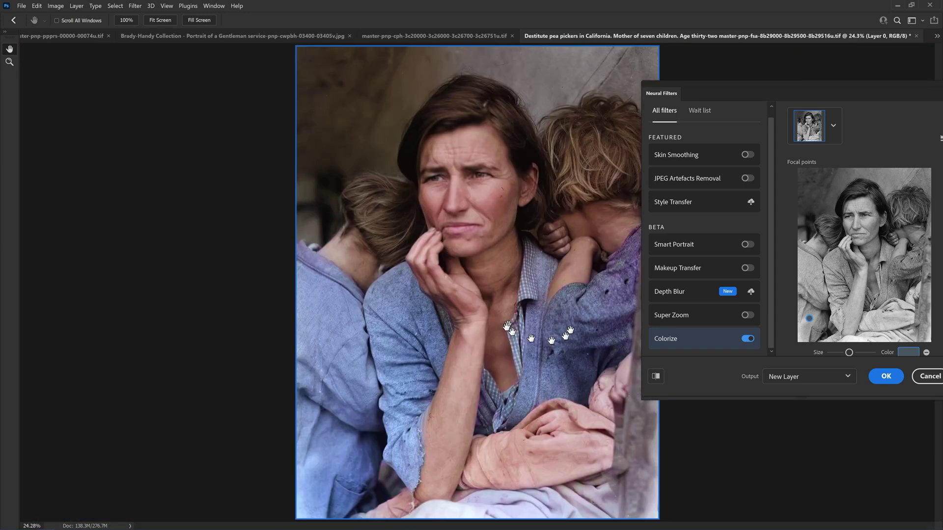
# Step: Reduce the shirt focal point's saturation to 16%, giving the grayer blue #525b61
pyautogui.click(908, 352)
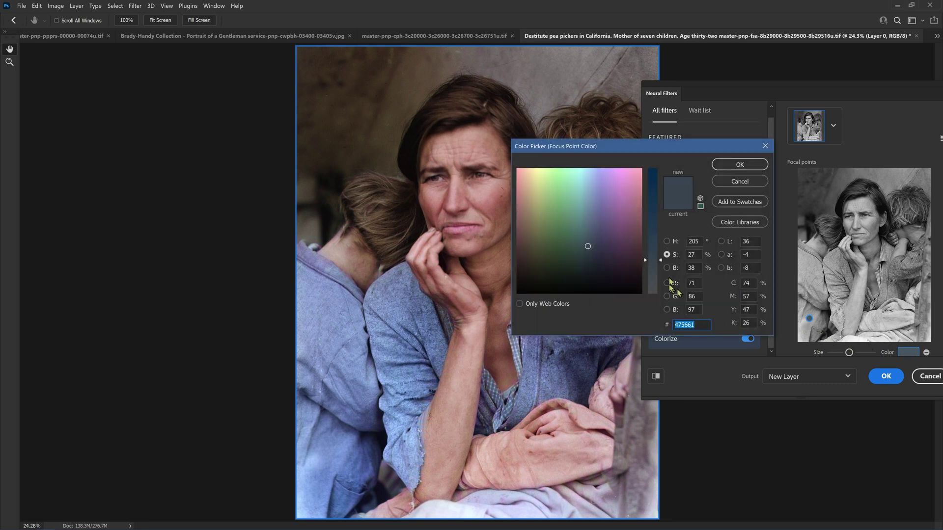
pyautogui.click(672, 269)
pyautogui.click(666, 254)
pyautogui.moveTo(649, 260); pyautogui.dragTo(651, 275)
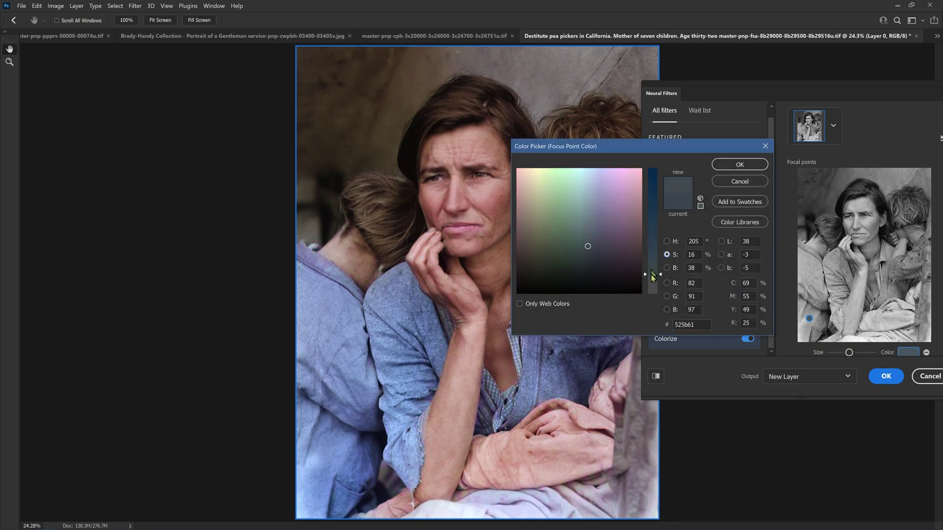
pyautogui.click(739, 164)
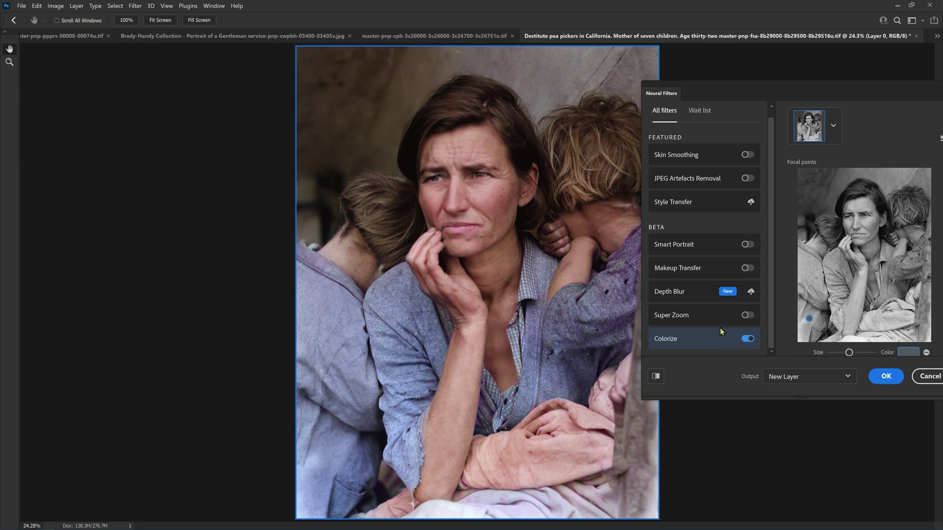
# Step: Add more focal points up the left child's shirt to the mother's shoulder, and set the last one's color to #4a5156
pyautogui.click(822, 294)
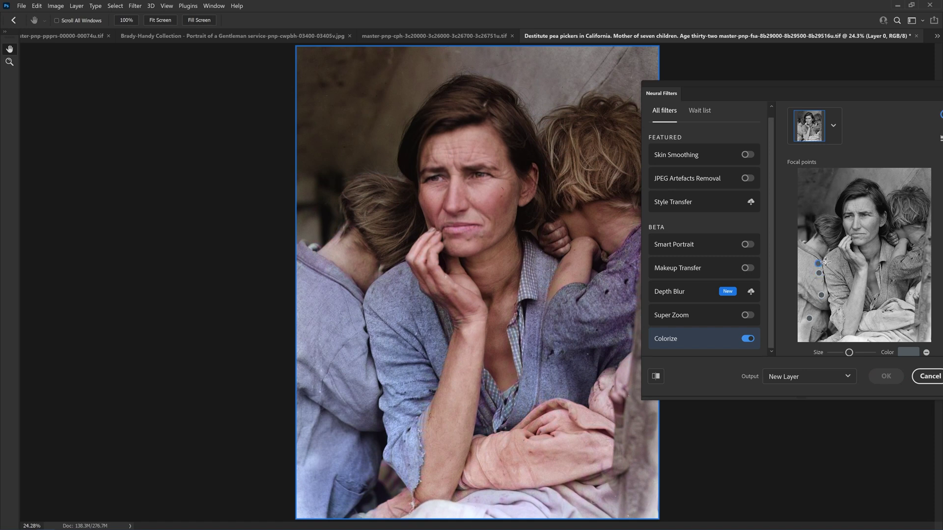
pyautogui.click(908, 352)
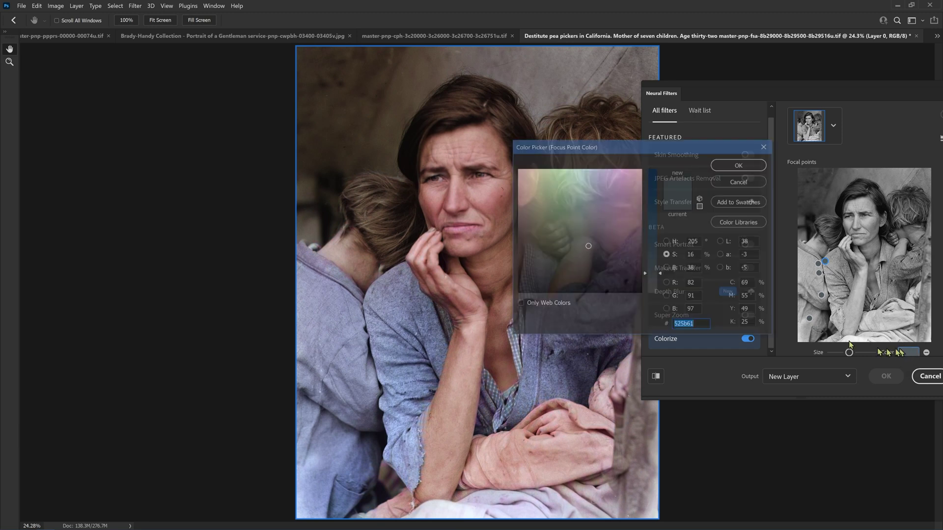
pyautogui.click(667, 268)
pyautogui.click(657, 254)
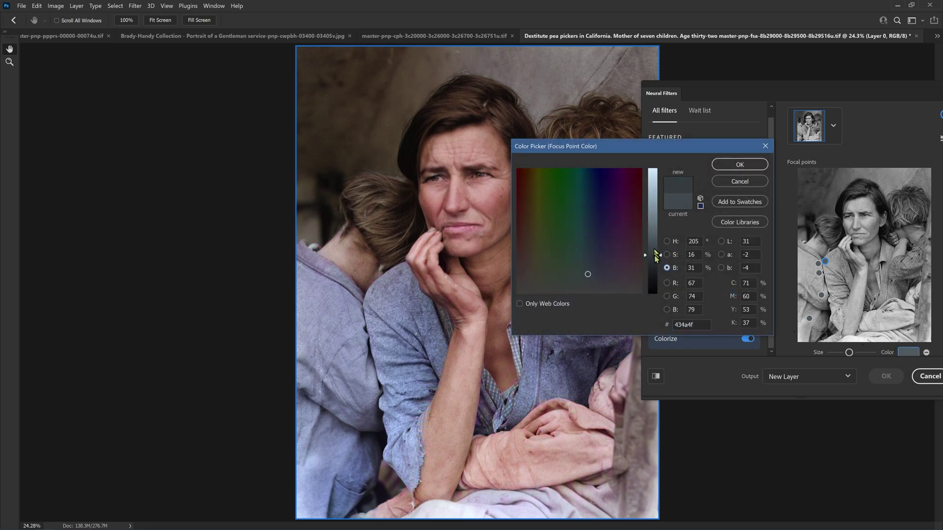
pyautogui.click(656, 257)
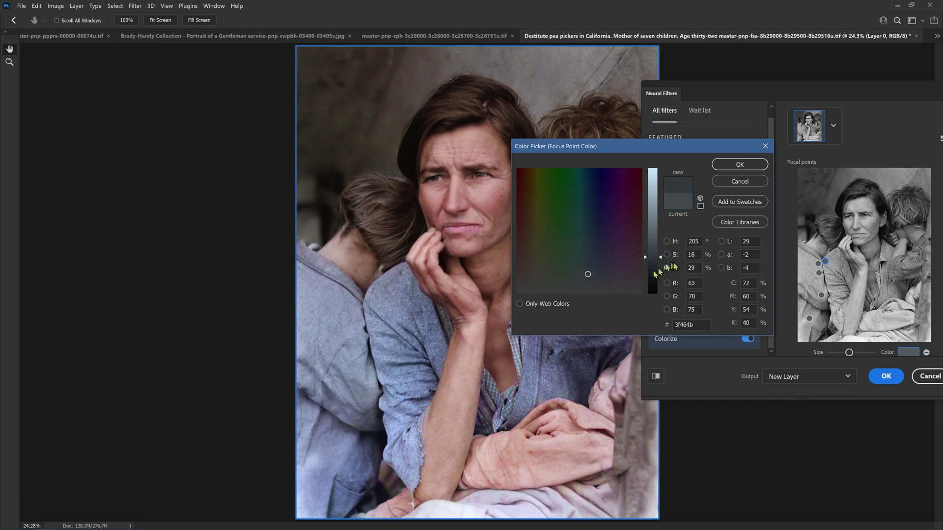
pyautogui.click(652, 265)
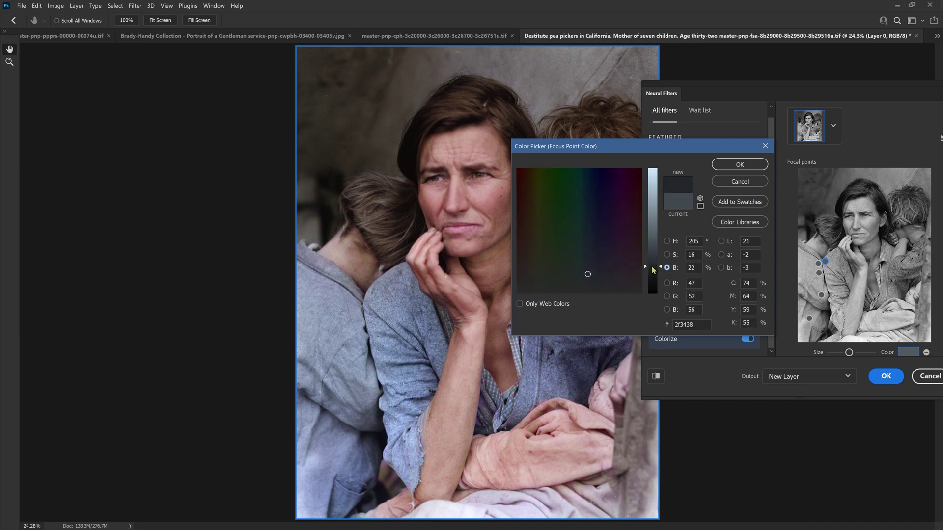
pyautogui.click(666, 254)
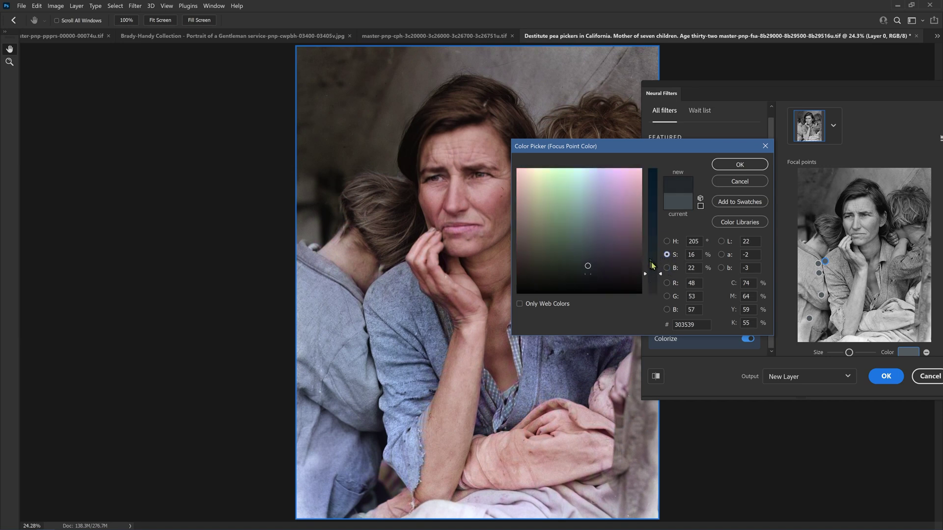
pyautogui.click(666, 267)
pyautogui.moveTo(652, 261); pyautogui.dragTo(655, 253)
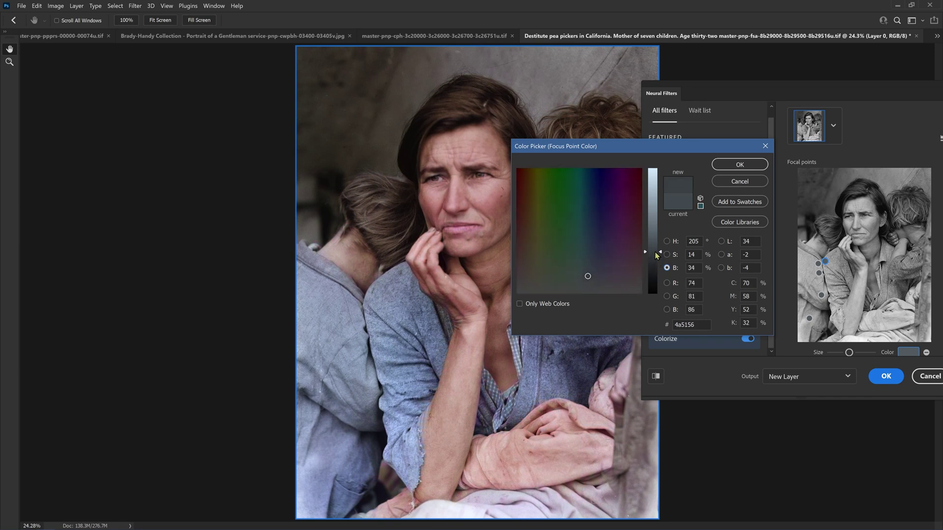
pyautogui.click(739, 164)
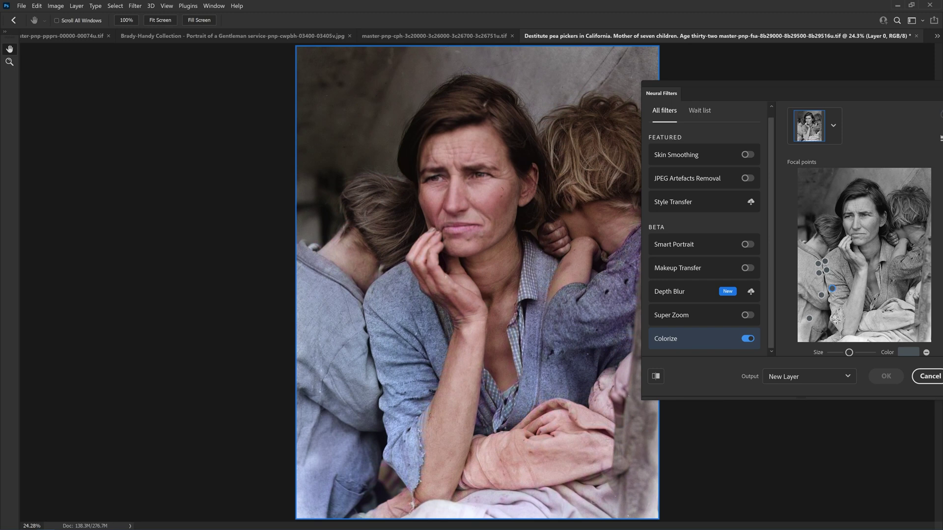
# Step: Add a focal point on the mother's lower sleeve and examine the color of the clothing and skin in detail
pyautogui.click(835, 311)
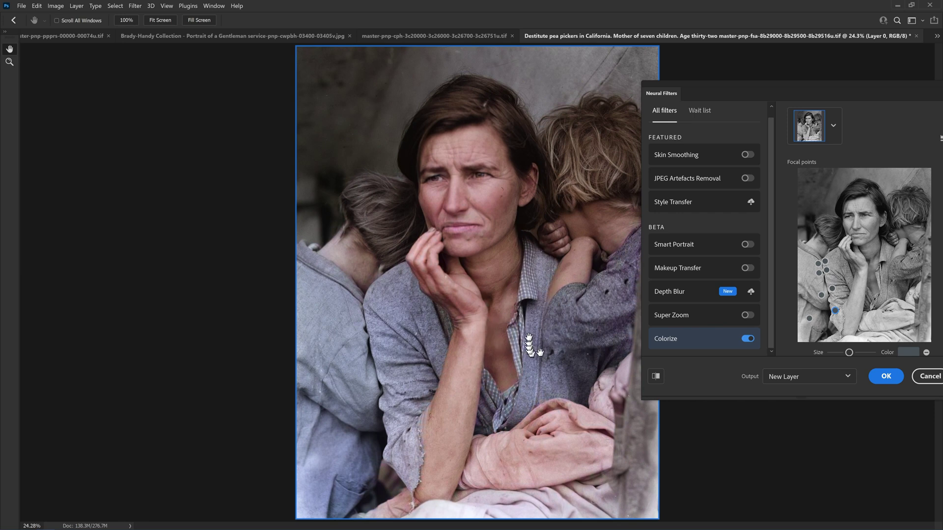
pyautogui.scroll(1, 520, 322)
pyautogui.scroll(13, 520, 322)
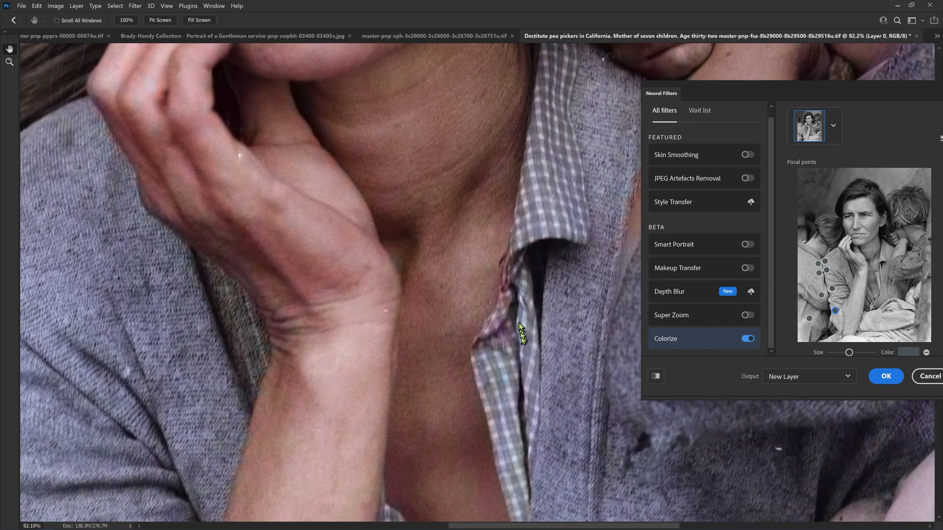
pyautogui.moveTo(484, 310); pyautogui.dragTo(399, 299)
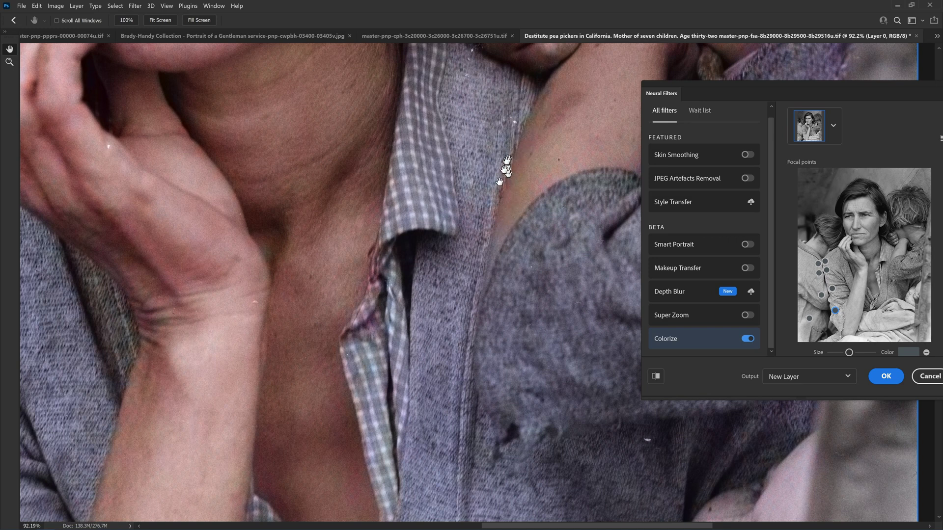
pyautogui.scroll(-4, 388, 324)
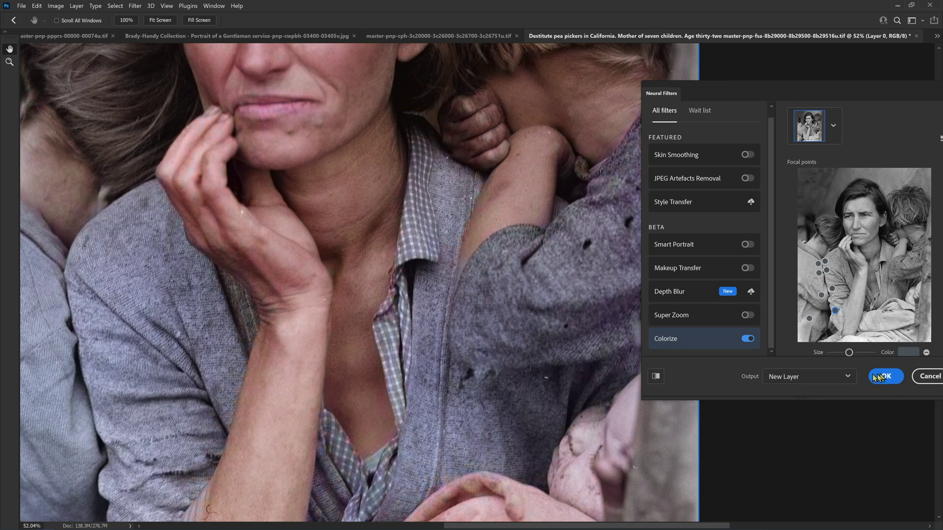
# Step: Output the Colorize result as a duplicate layer and apply the neural filter
pyautogui.click(776, 377)
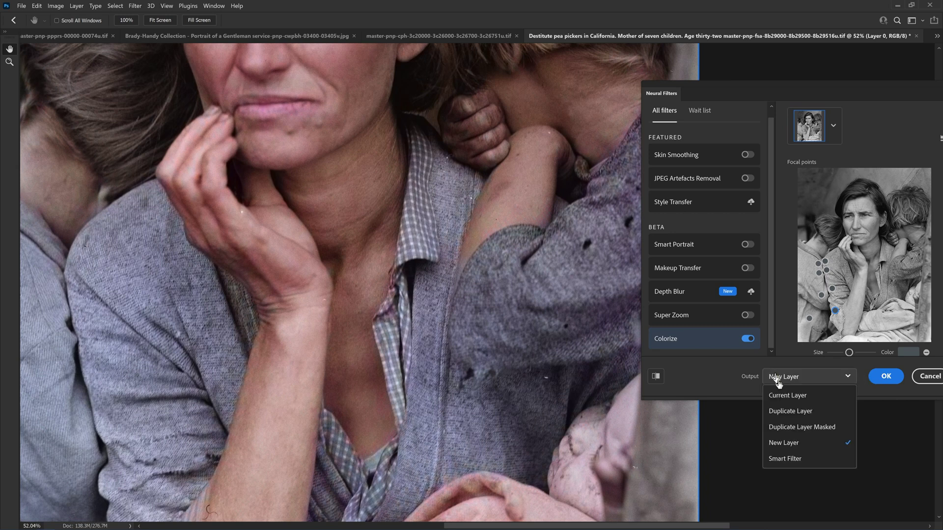
pyautogui.click(789, 411)
pyautogui.click(886, 376)
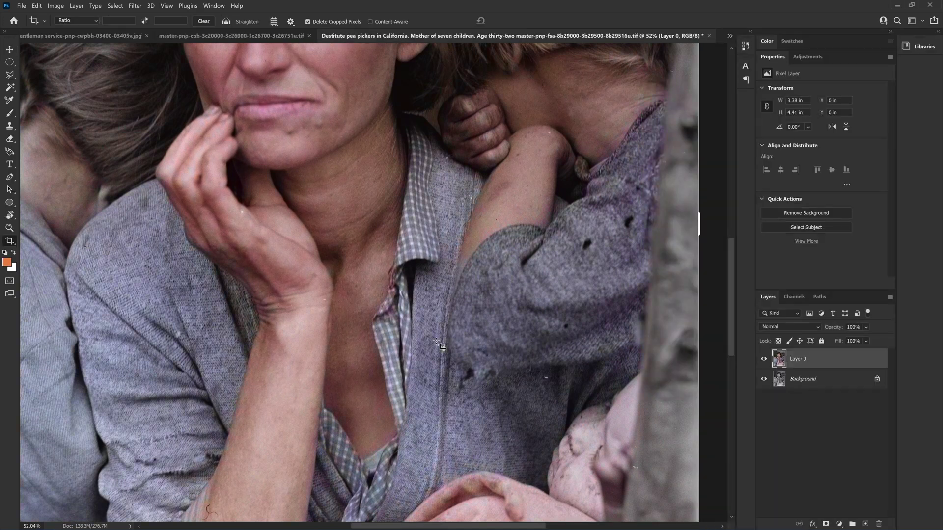
# Step: Compare the whole photo before and after colorization by repeatedly hiding and showing the colorized layer
pyautogui.hotkey('ctrl', '0')
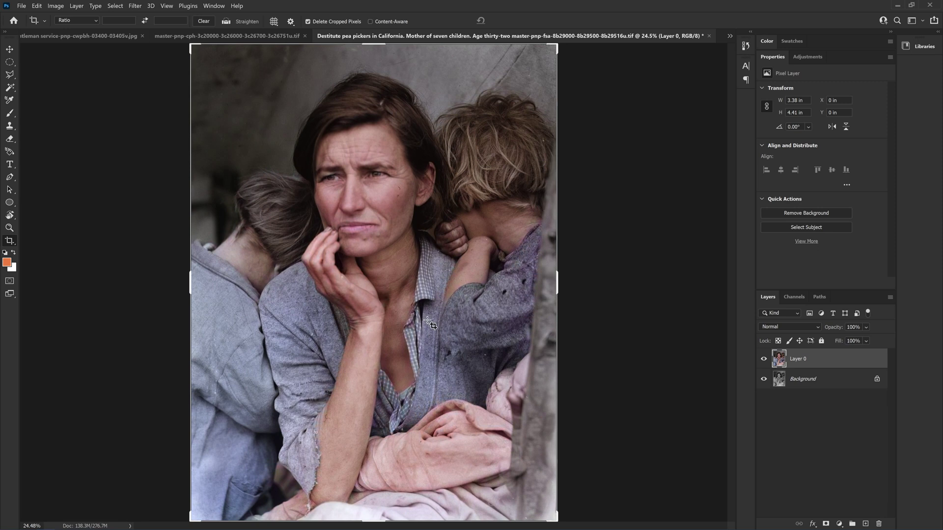
pyautogui.click(763, 359)
pyautogui.click(763, 360)
pyautogui.click(763, 360)
pyautogui.click(763, 359)
pyautogui.click(763, 360)
pyautogui.click(763, 360)
pyautogui.click(764, 360)
# Step: Examine the colorized skin, collar and clothing around the mother's neck and the child's arm at 100%
pyautogui.hotkey('ctrl', '1')
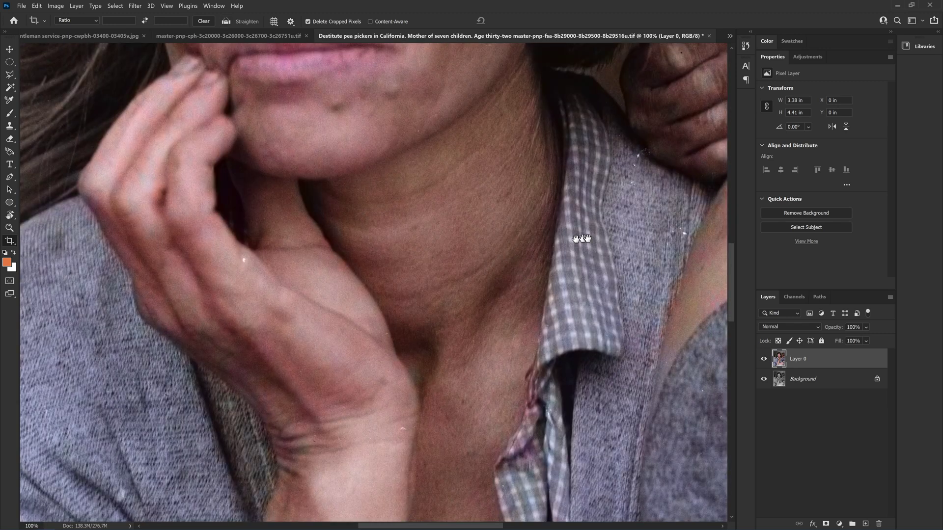
pyautogui.moveTo(579, 243); pyautogui.dragTo(390, 287)
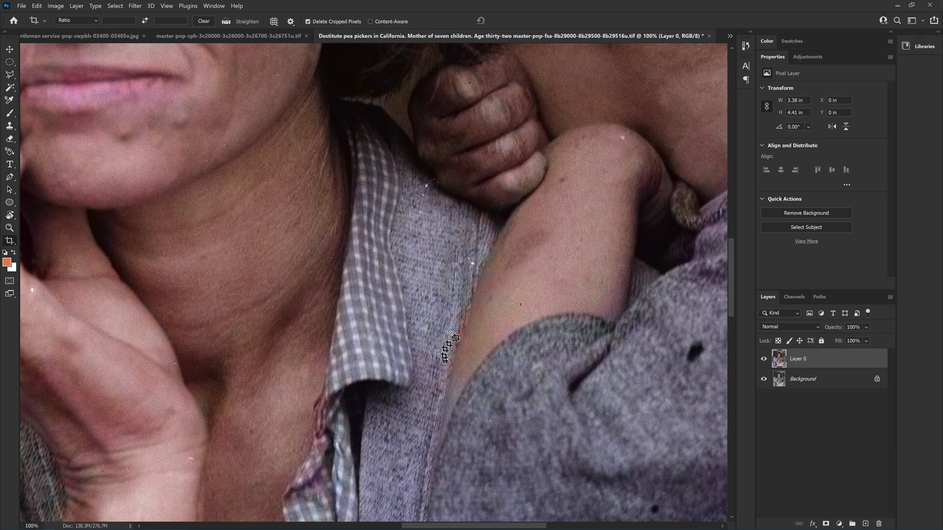
pyautogui.scroll(-4, 435, 330)
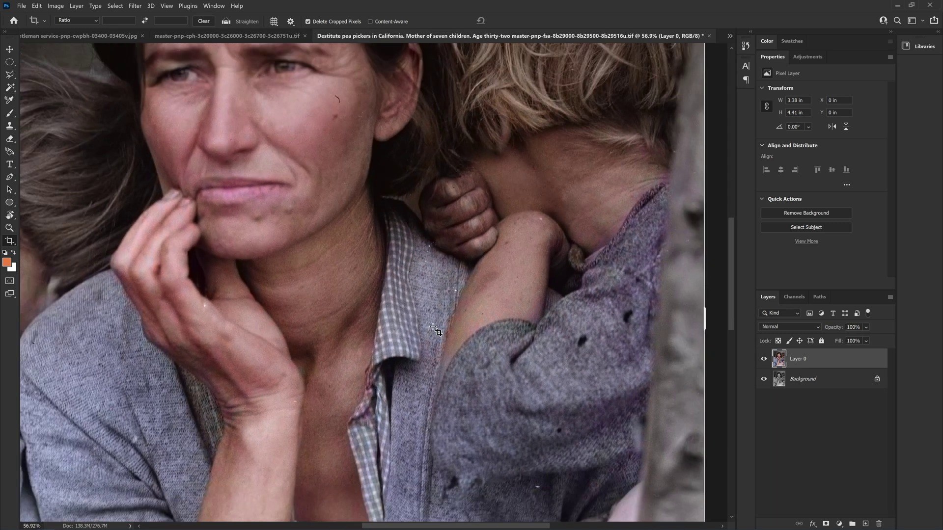
pyautogui.scroll(-4, 436, 331)
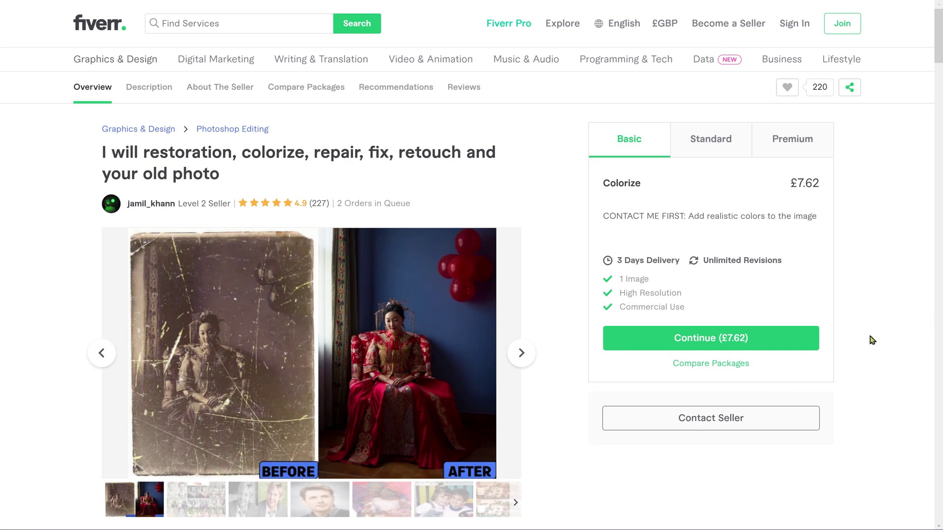
# Step: On Fiverr, enlarge the sample images of old-photo restoration and colorization gigs to examine their before-and-after results
pyautogui.click(472, 308)
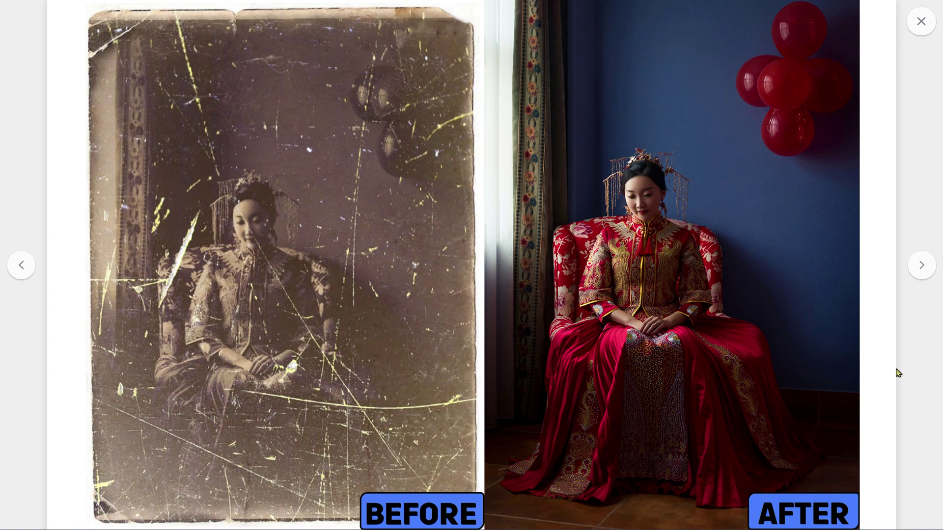
pyautogui.press('Escape')
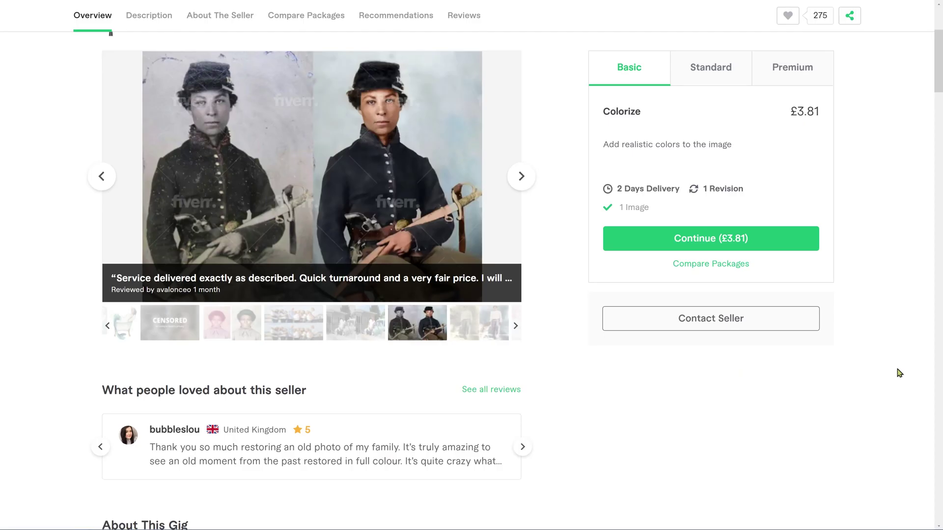
pyautogui.scroll(1, 791, 349)
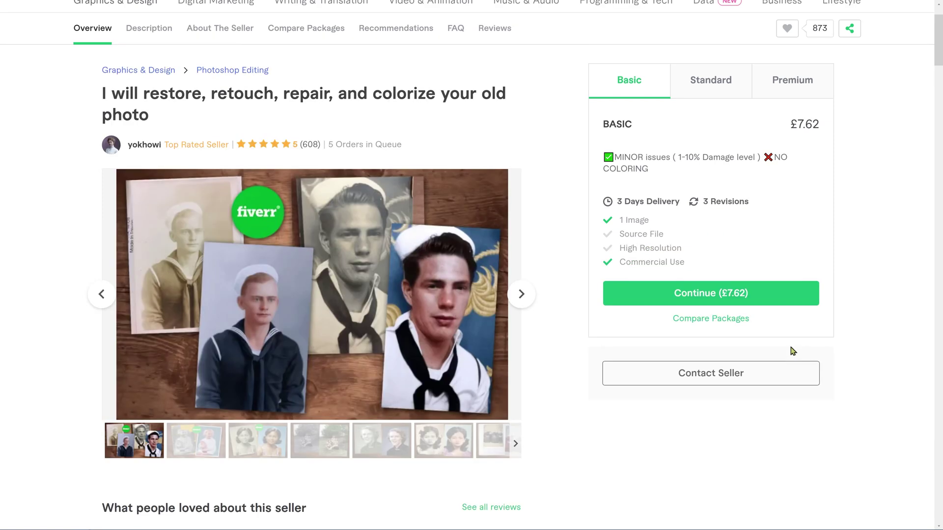
pyautogui.click(455, 317)
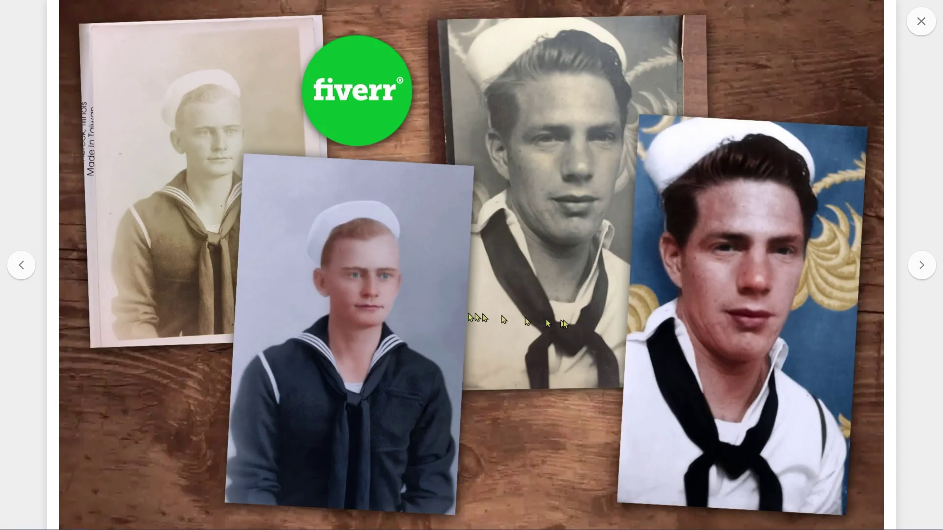